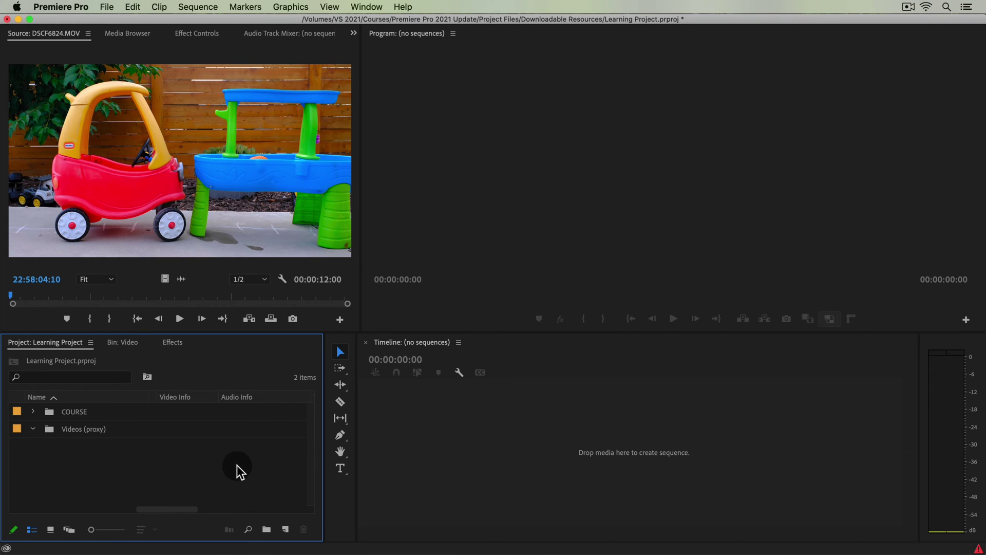
- Drag 4k Color Correction Example.mp4 from Finder into the Videos (proxy) bin and select it
key(super+Tab)
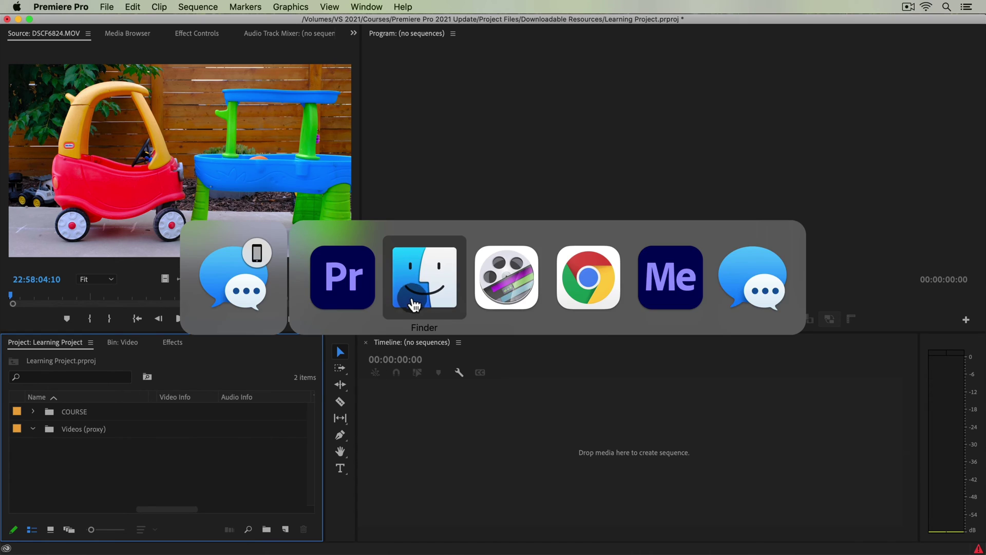
click(458, 318)
drag(443, 315, 99, 439)
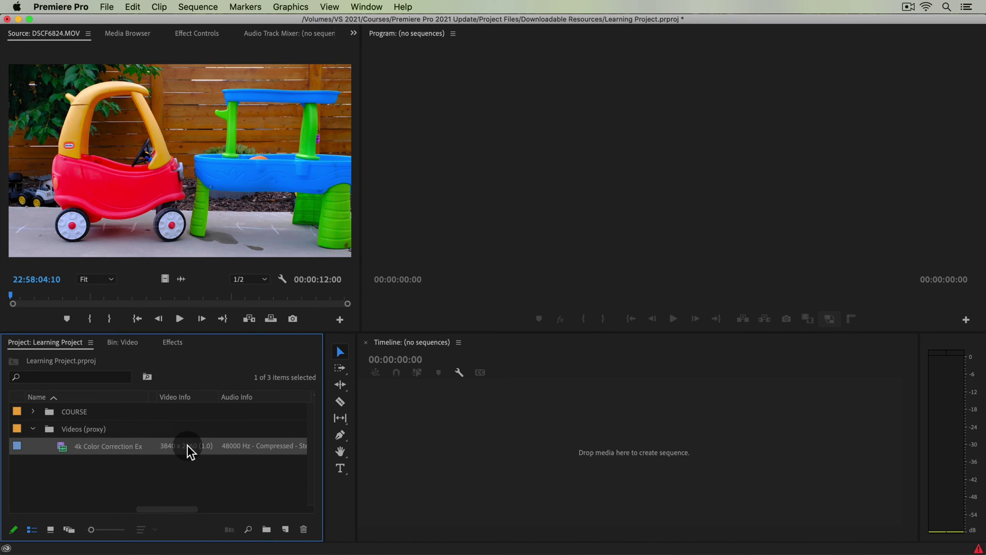
click(146, 469)
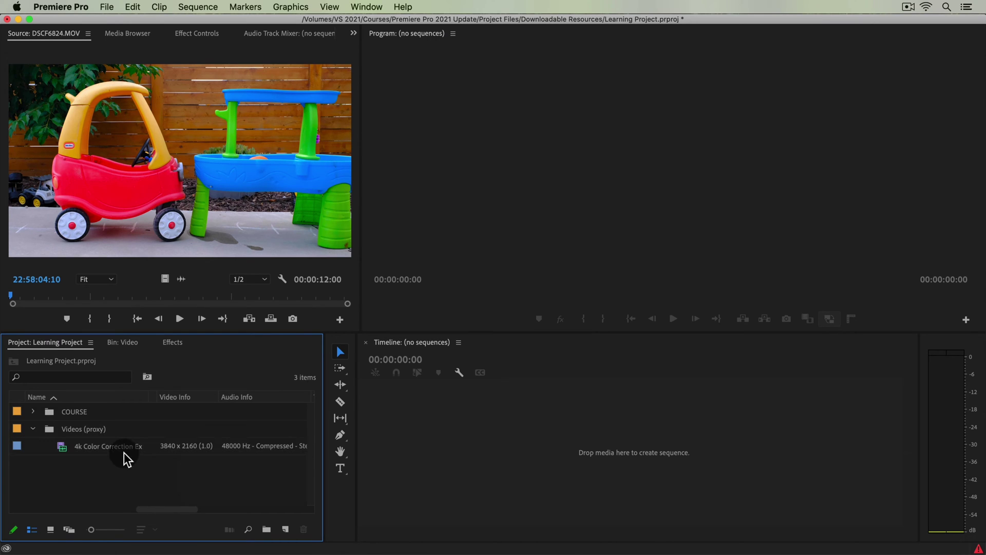
click(157, 446)
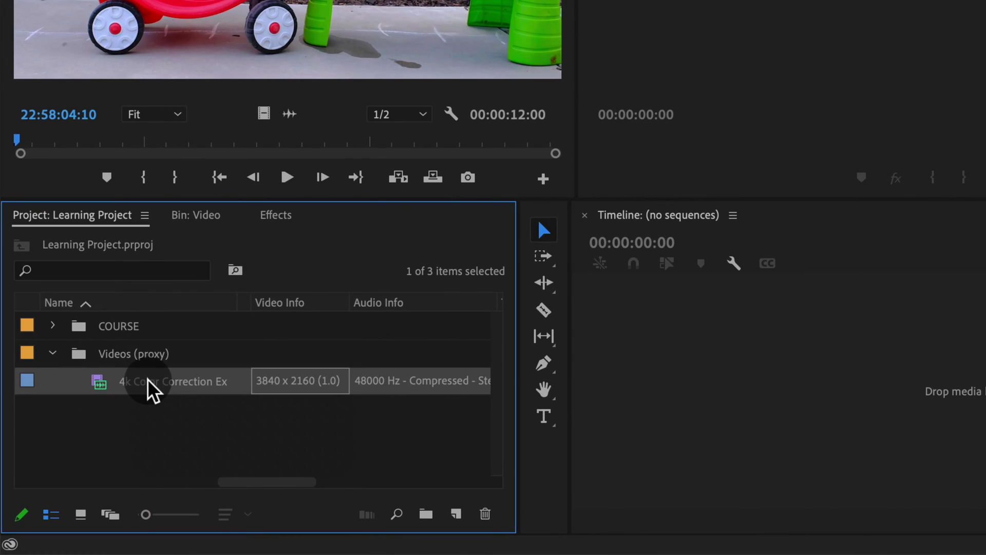
- Start Create Proxies for the 4K clip with QuickTime format and the CineForm Low Resolution Proxy preset
right_click(148, 378)
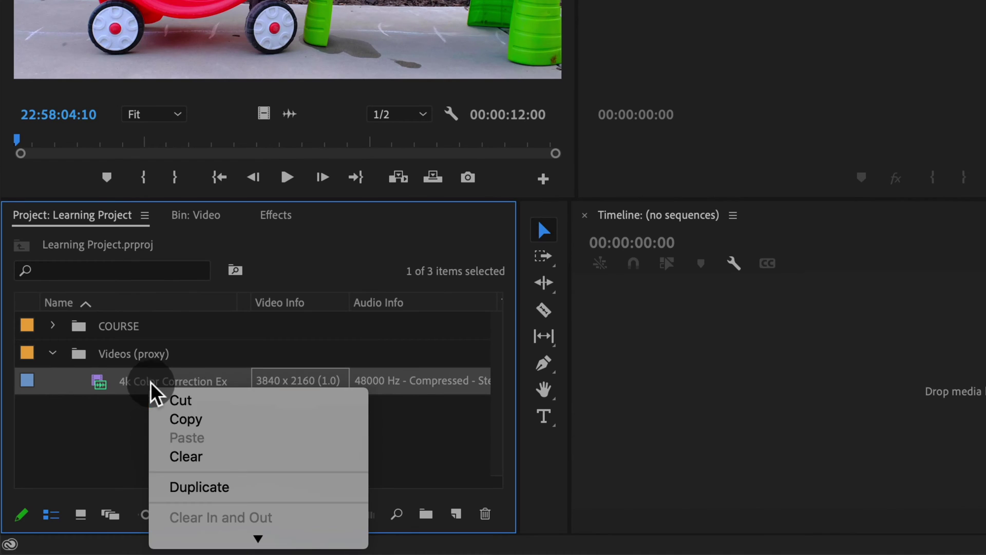
scroll(254, 408, down, 5)
mouse_move(256, 326)
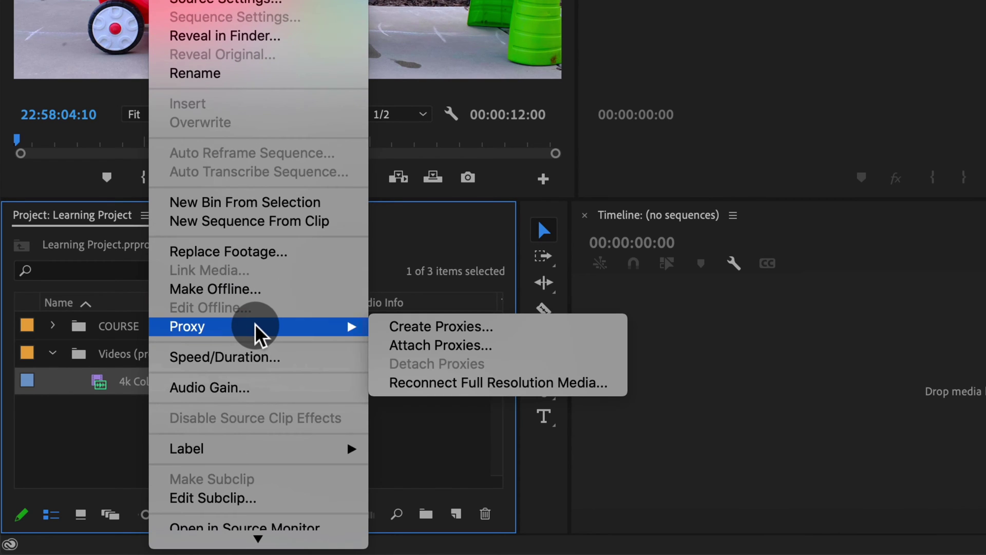
click(434, 329)
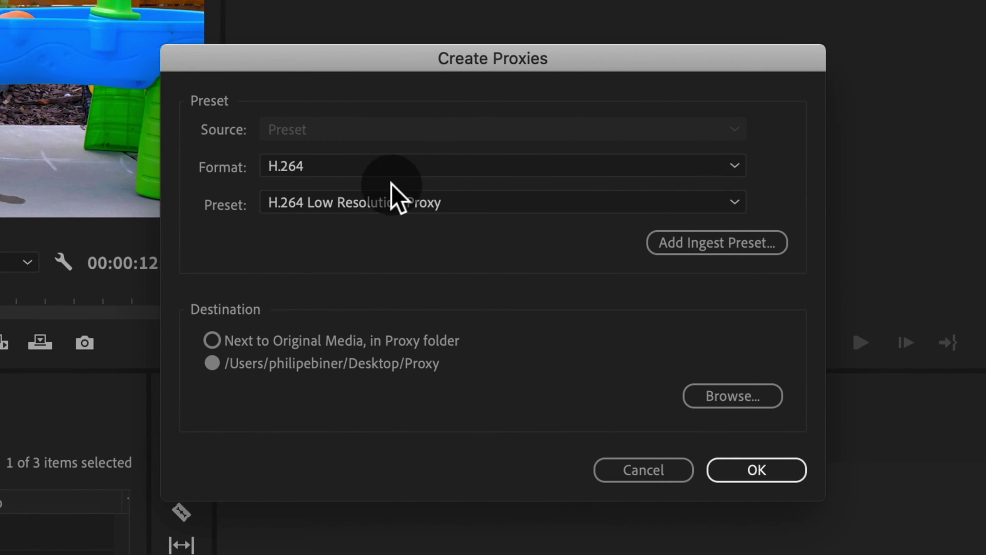
click(506, 204)
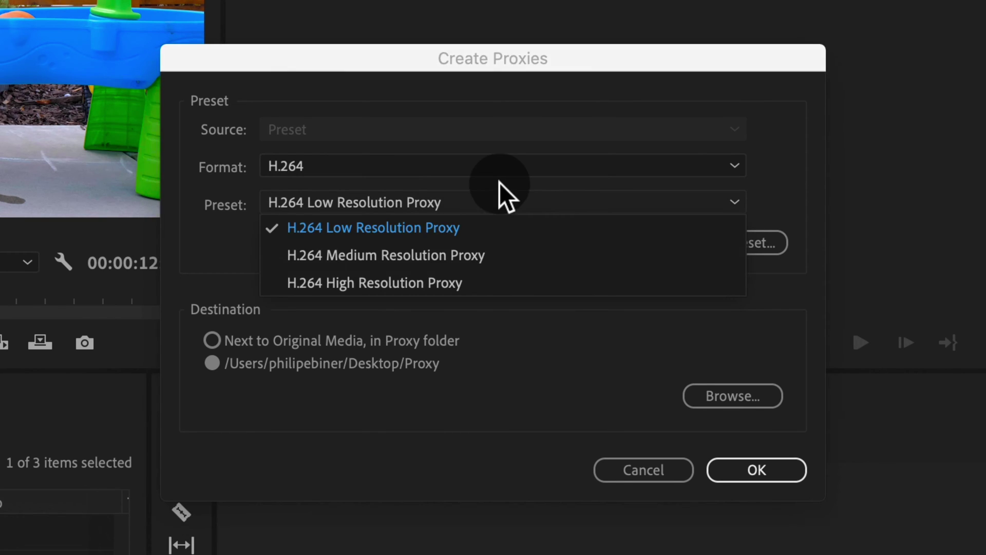
click(489, 164)
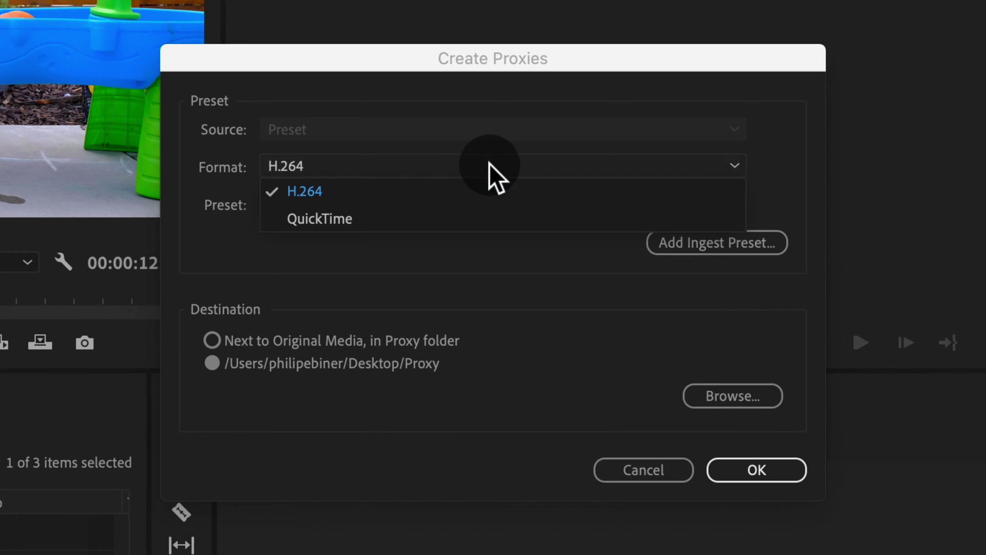
click(469, 208)
click(476, 195)
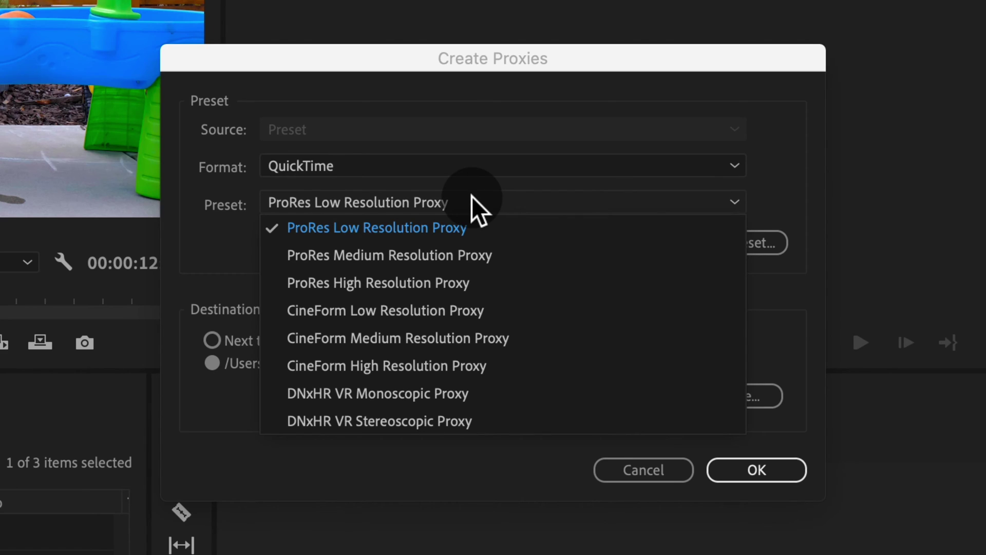
click(466, 308)
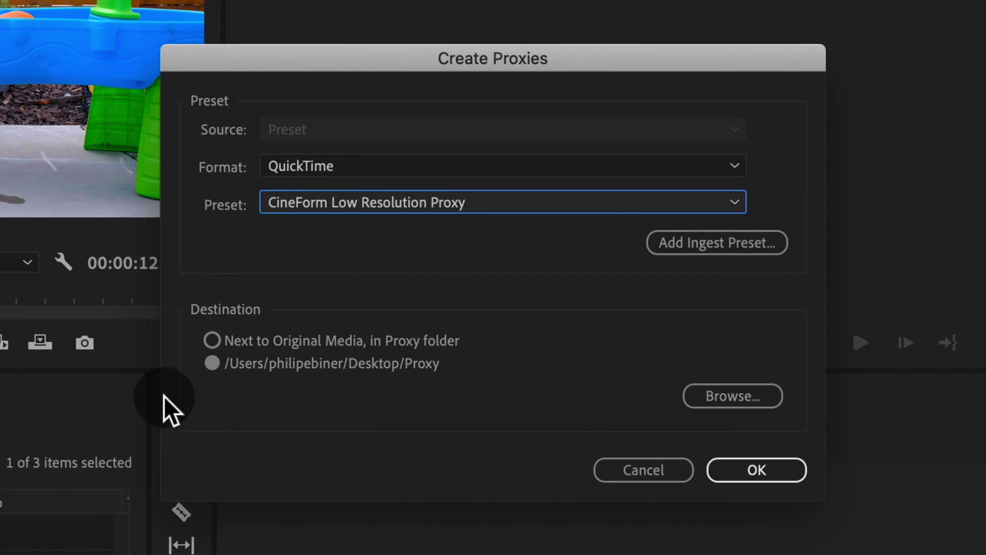
- Set the proxy destination to the Desktop Proxy folder and queue the proxy jobs
click(242, 334)
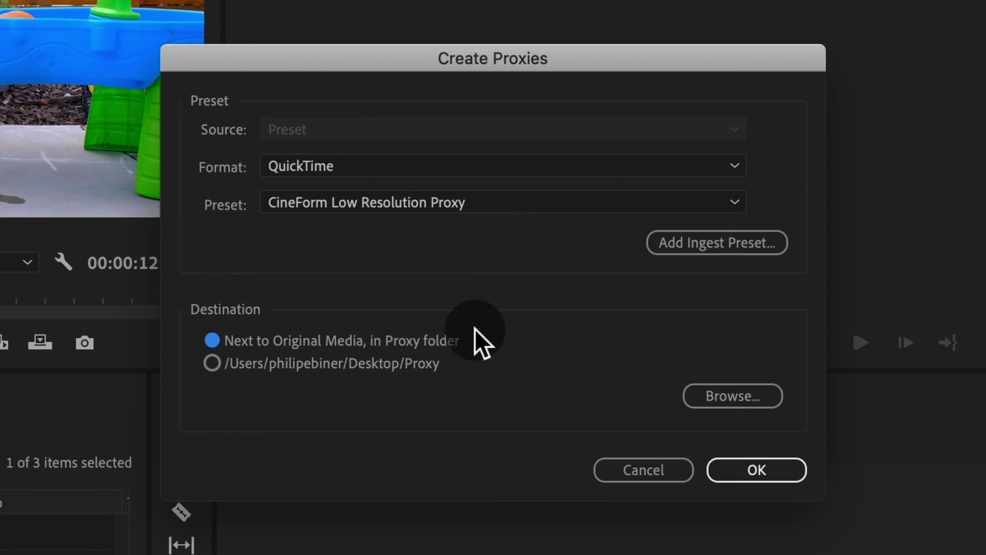
click(257, 361)
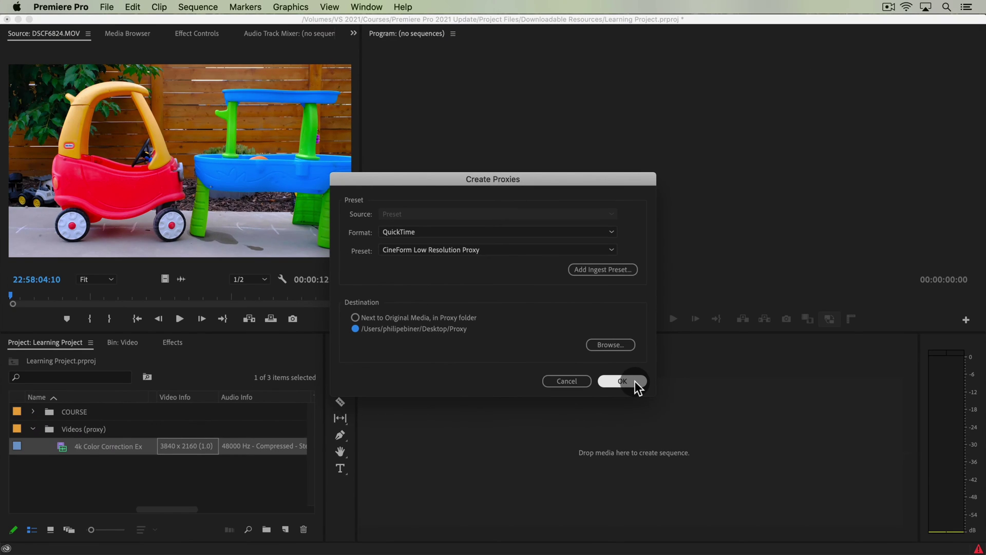
click(622, 382)
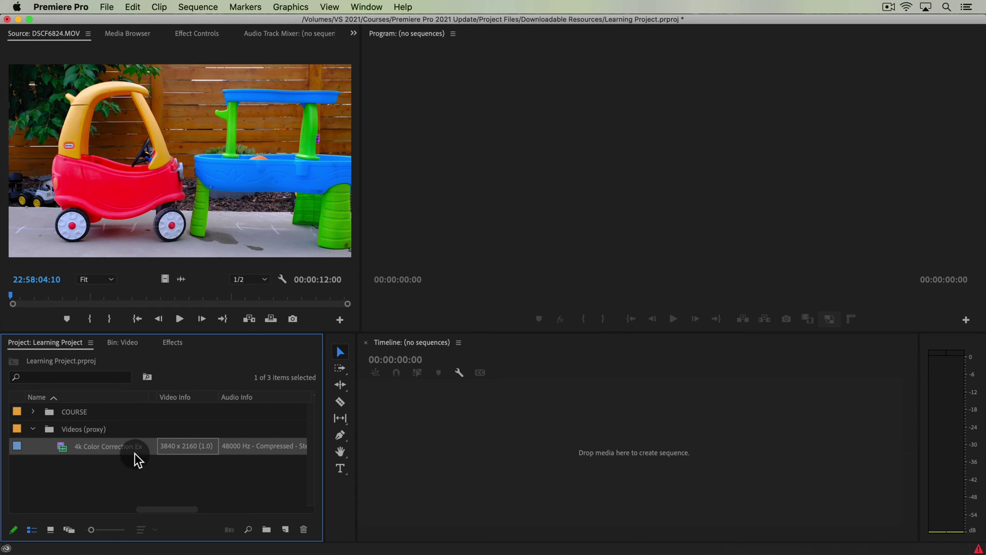
- Check that Media Encoder shows nothing currently encoding, then return to Premiere Pro
key(super+Tab)
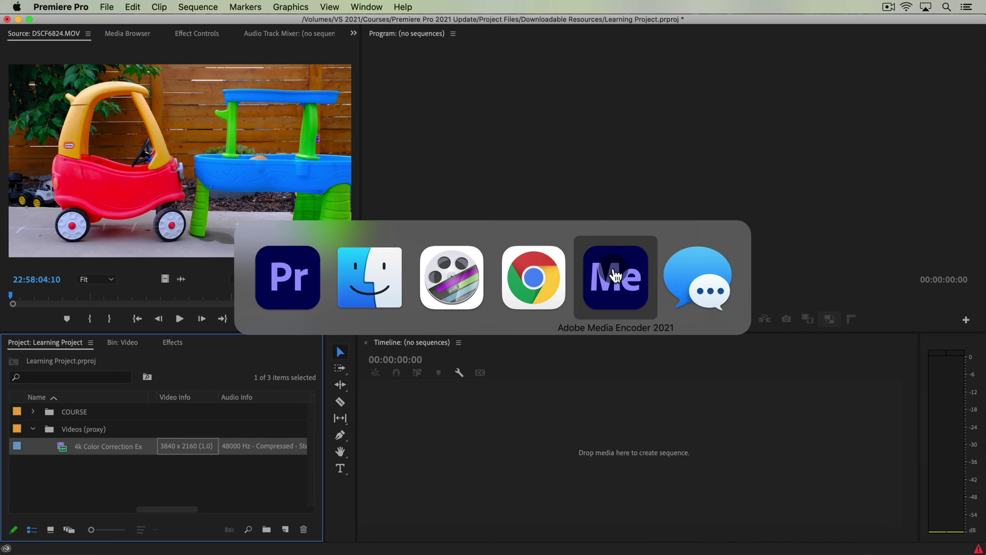
click(634, 260)
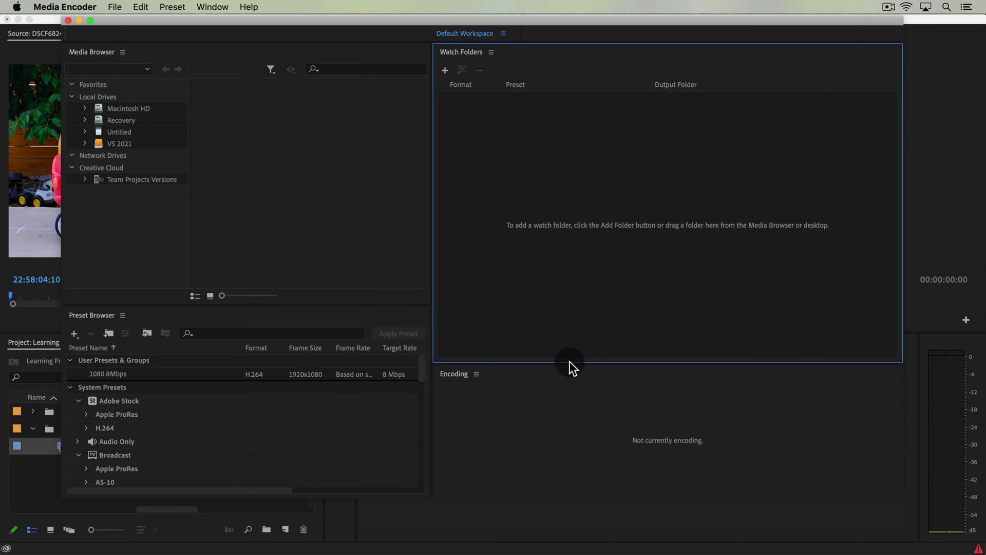
click(47, 321)
- Inspect the 1024×540, 83.1 MB proxy .mov in the Desktop Proxy folder, then return to Premiere
key(super+Tab)
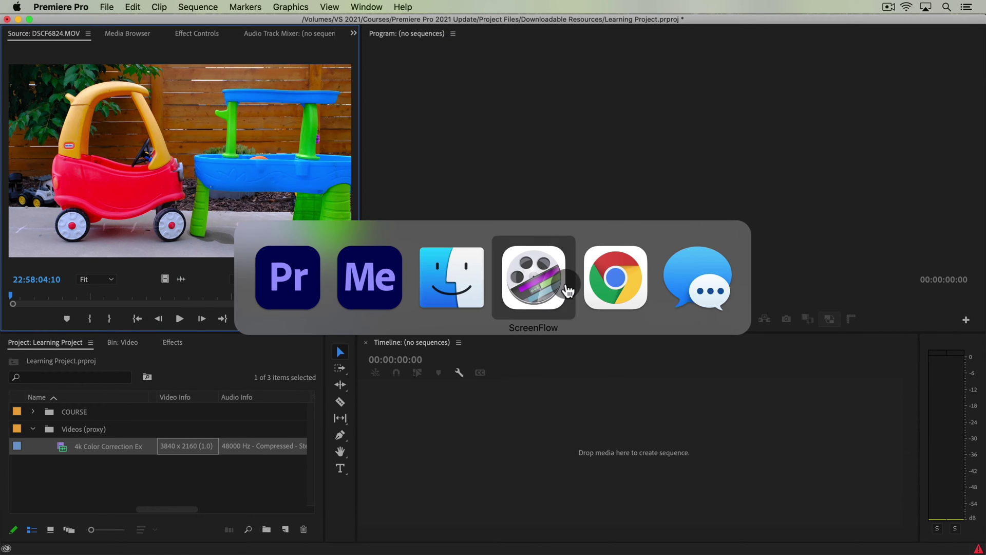
click(468, 294)
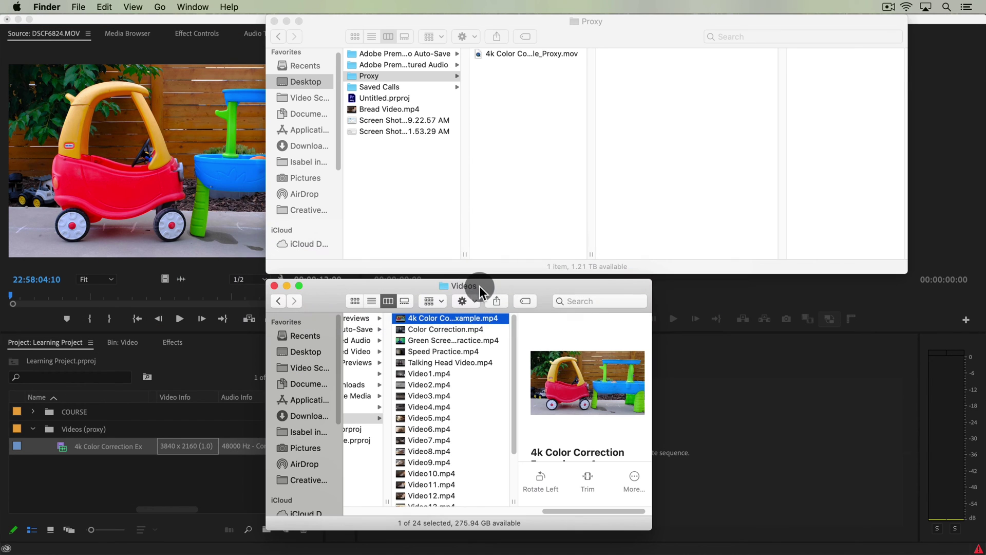
click(519, 58)
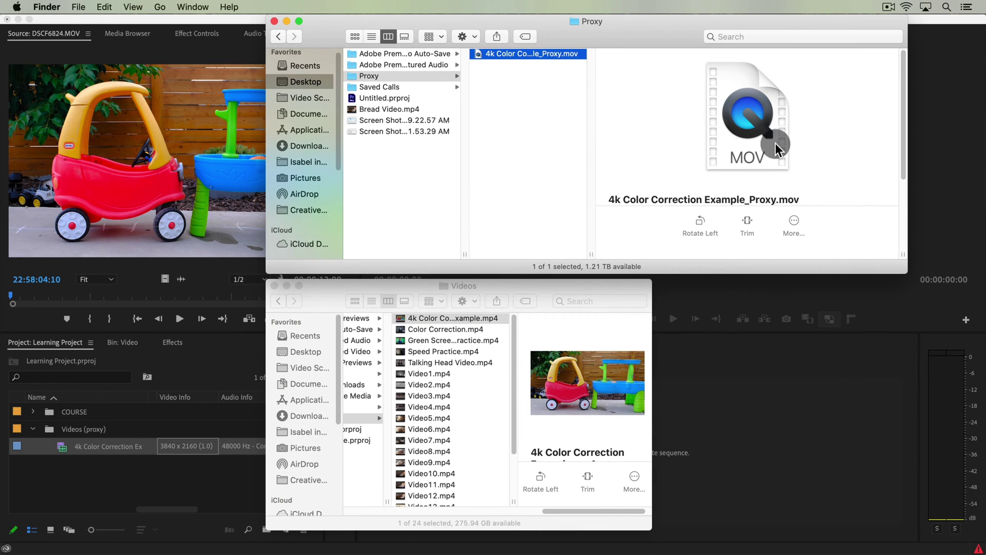
scroll(719, 95, down, 3)
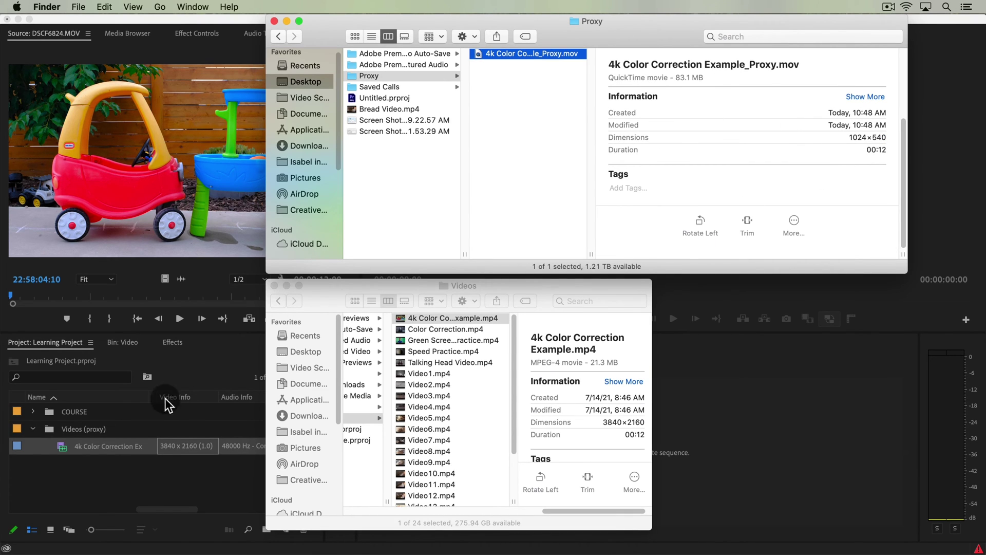
click(155, 467)
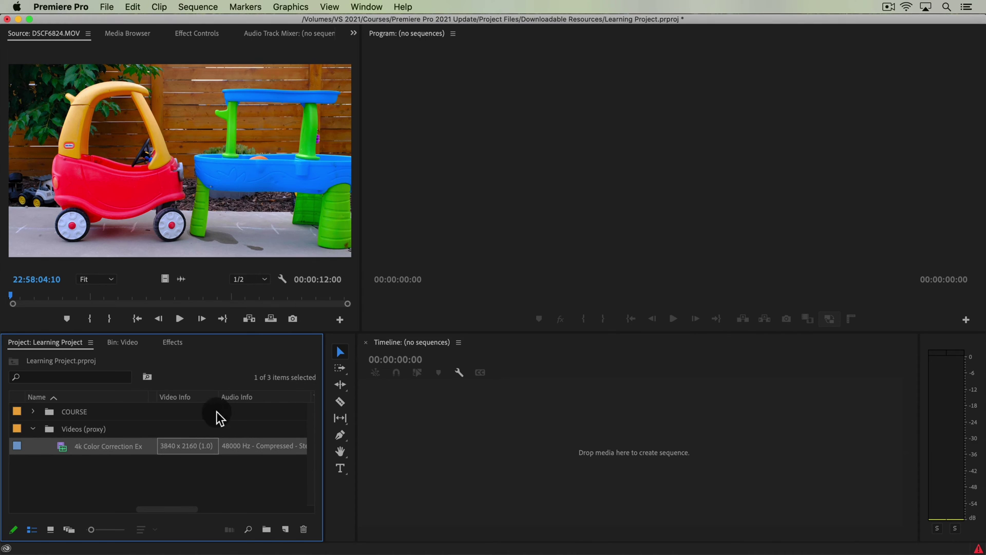
- Create a sequence from the 4K clip, rename it 'Proxy Workflow', and scrub through it
click(117, 455)
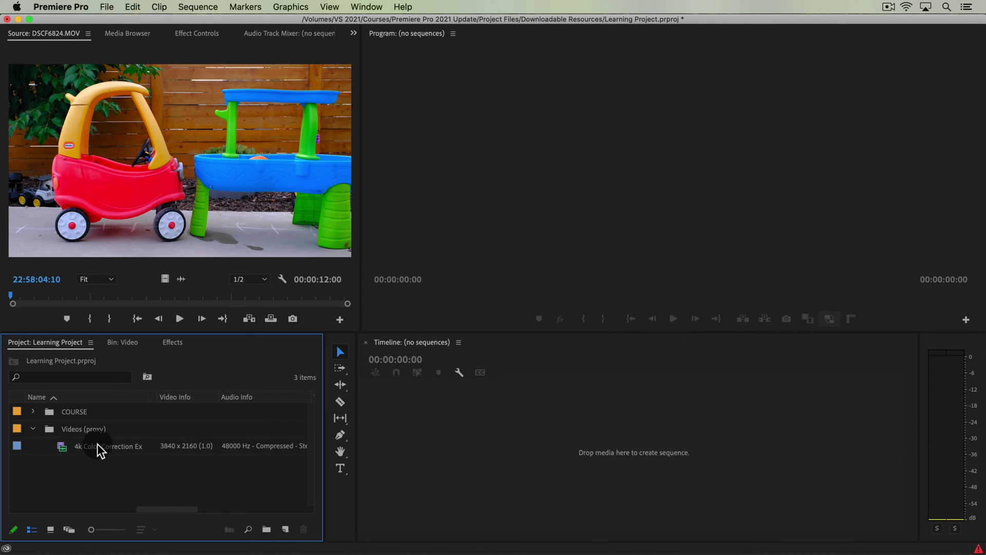
drag(97, 444, 536, 349)
click(109, 447)
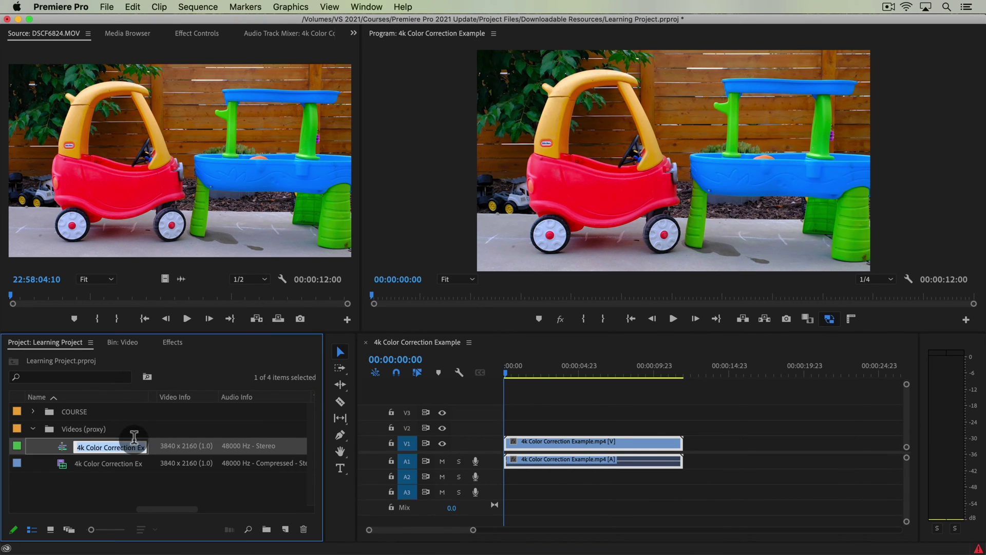
text(Proxy Workfl)
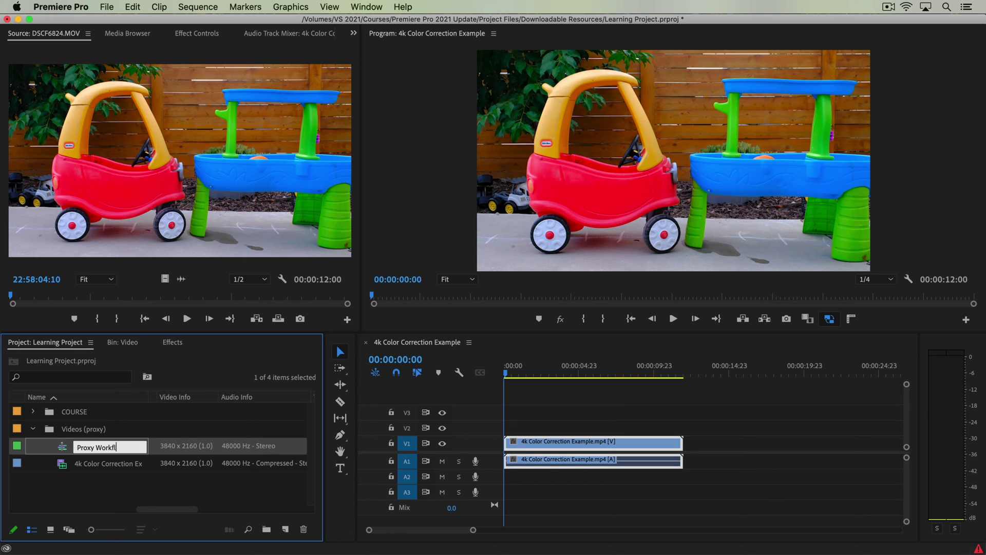
text(ow)
click(621, 401)
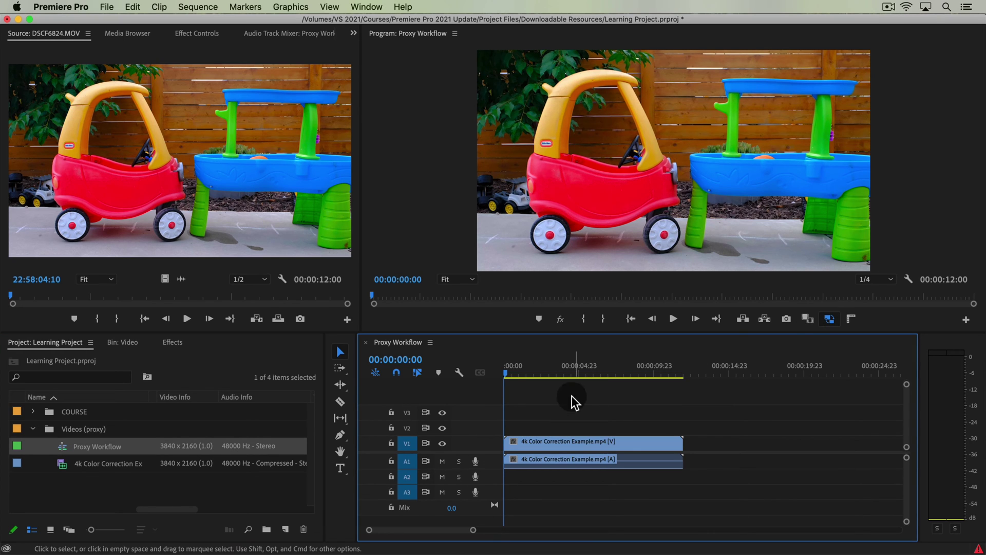
drag(544, 373, 581, 378)
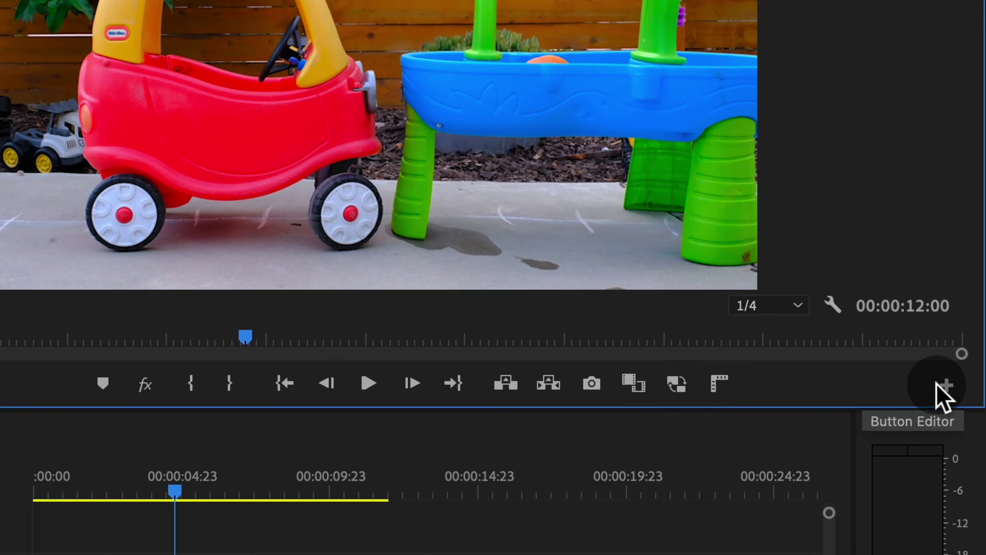
- Add the Toggle Proxies button to the Program monitor controls and switch proxy playback on
click(938, 383)
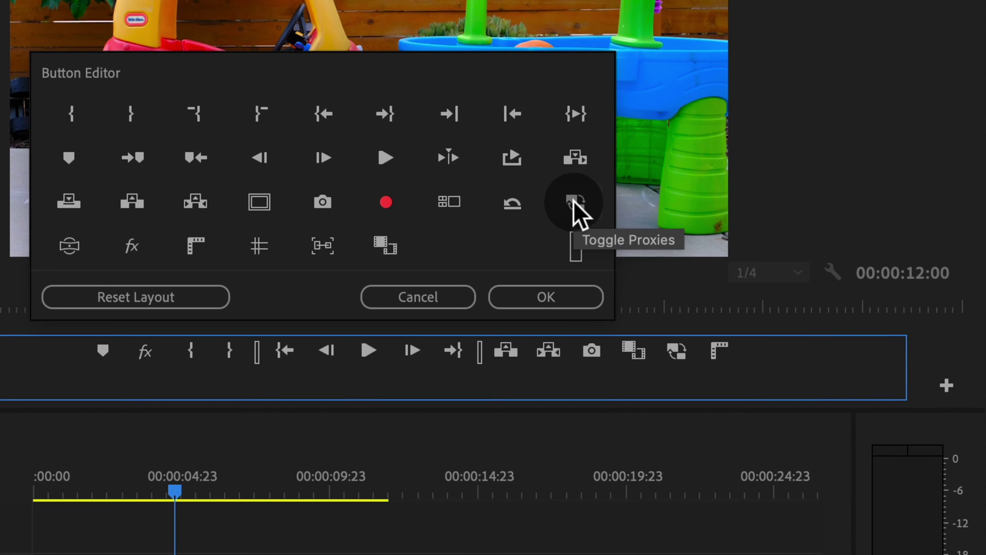
drag(573, 199, 726, 352)
click(567, 302)
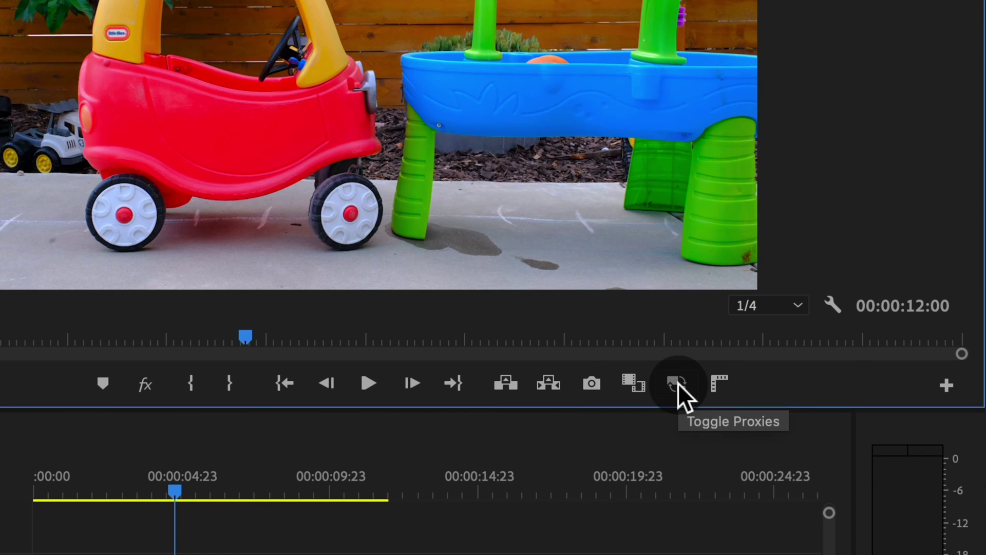
click(678, 384)
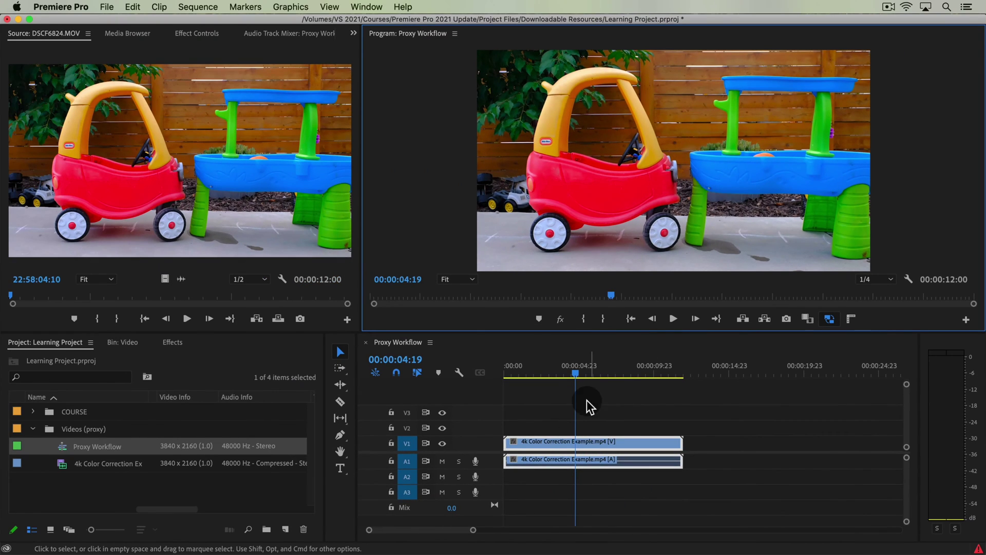
click(605, 423)
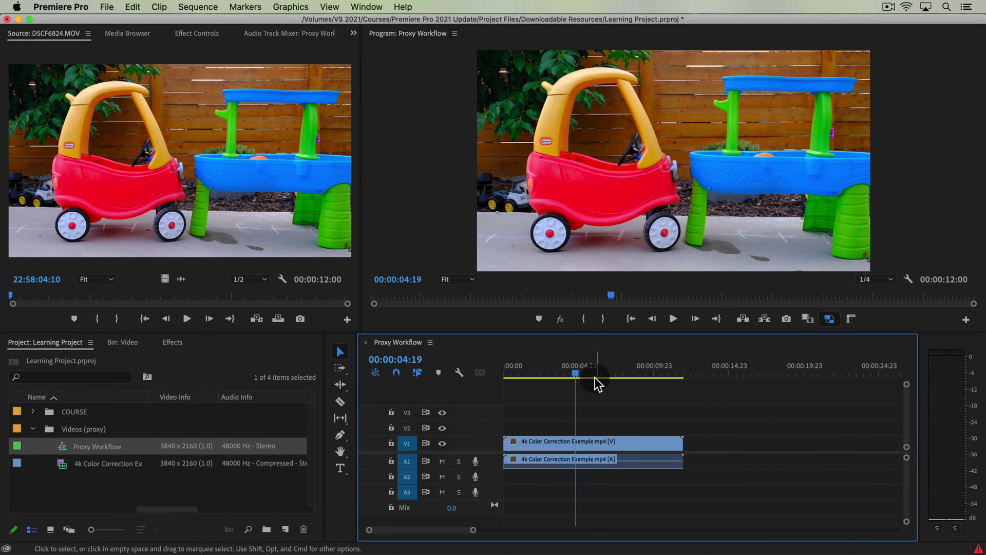
drag(595, 377, 562, 375)
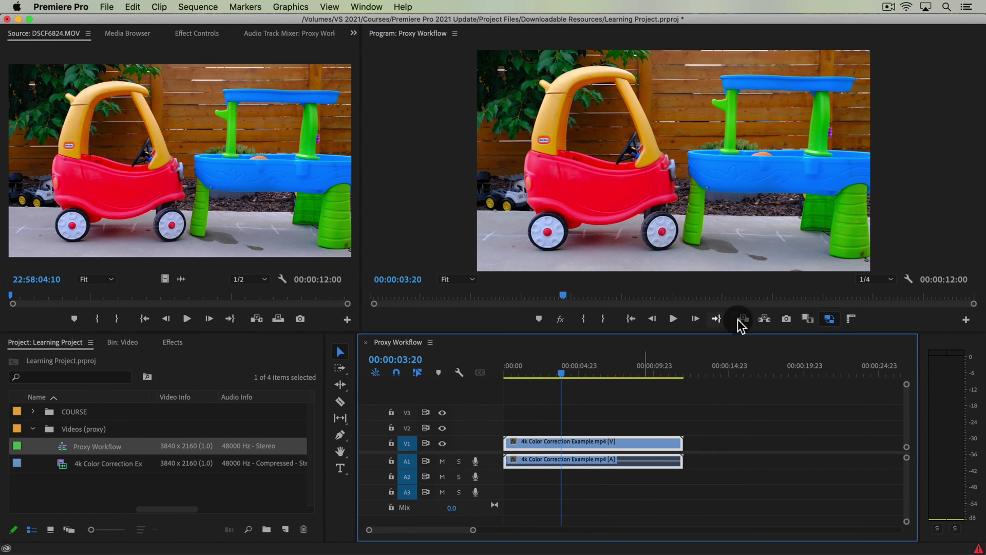
click(829, 319)
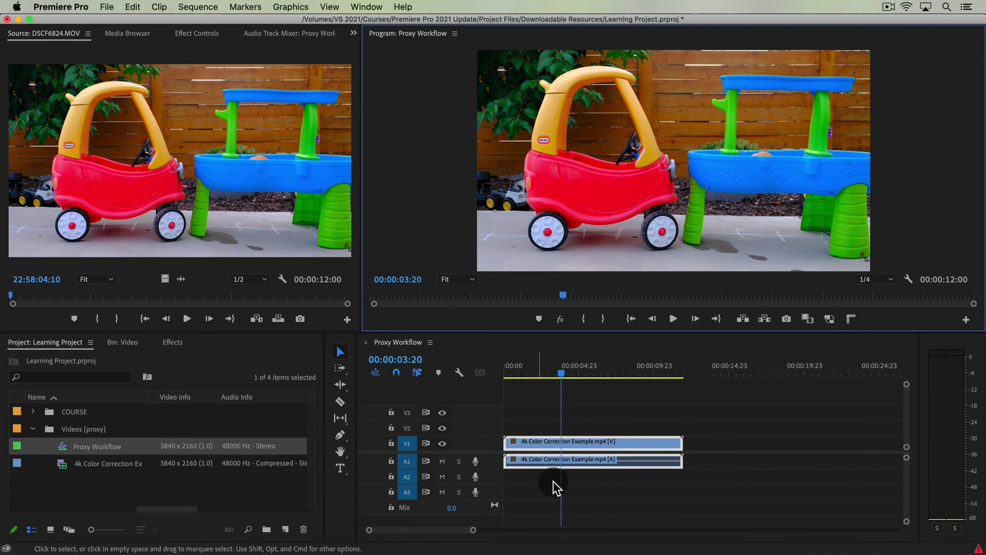
right_click(587, 442)
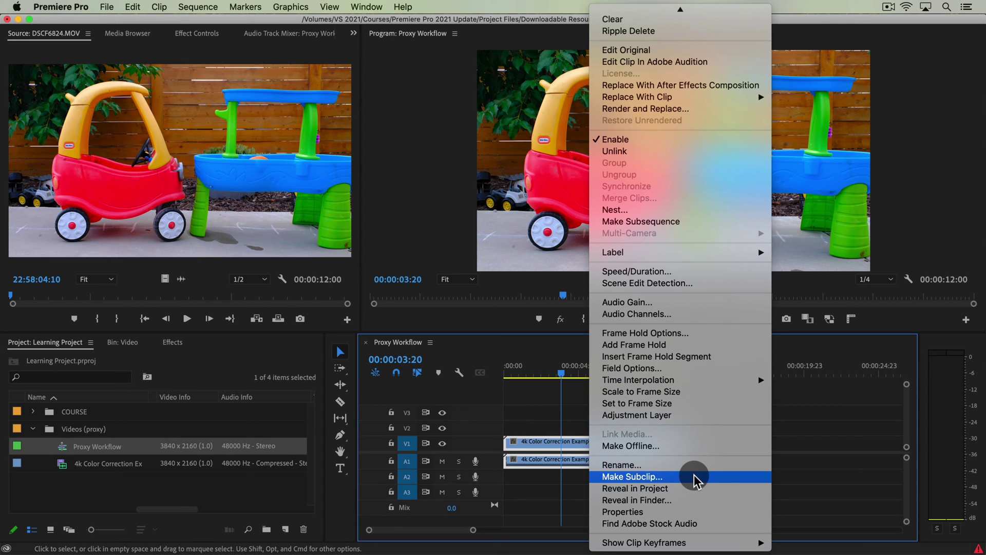
click(660, 501)
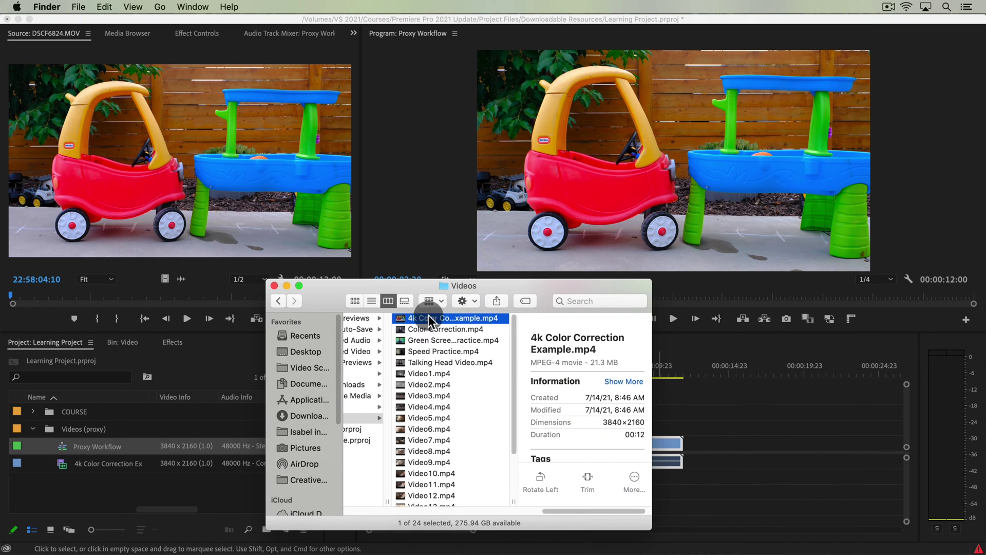
drag(648, 526, 740, 522)
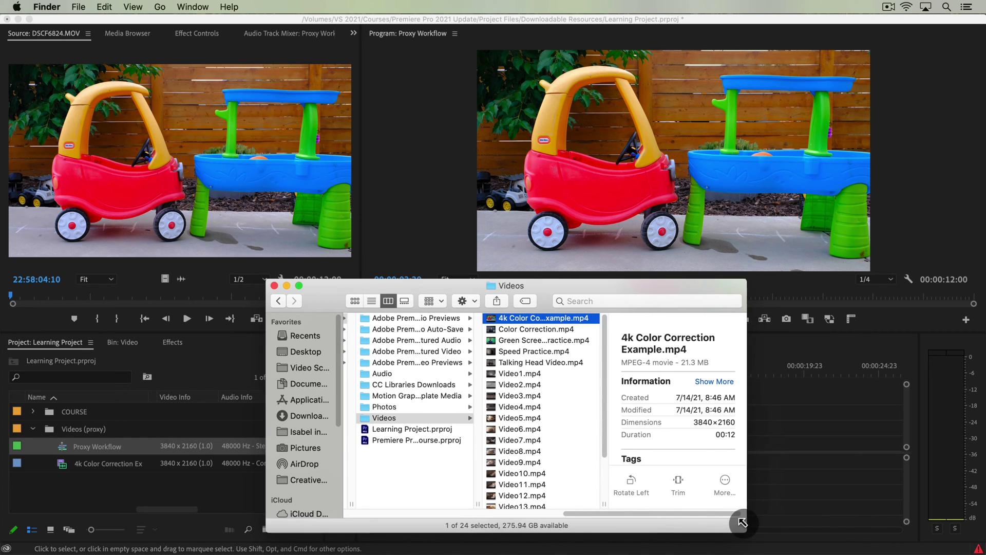
click(770, 414)
click(828, 319)
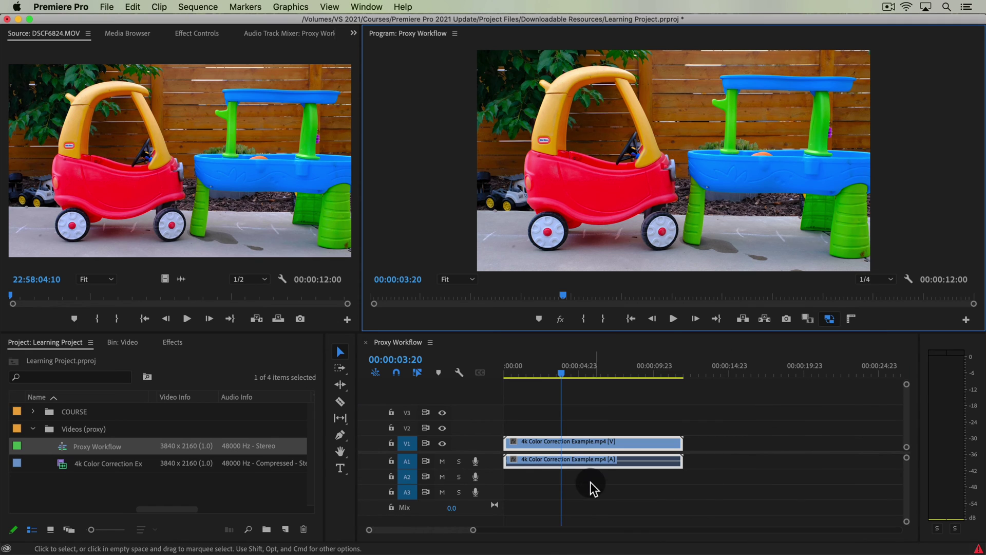
right_click(598, 442)
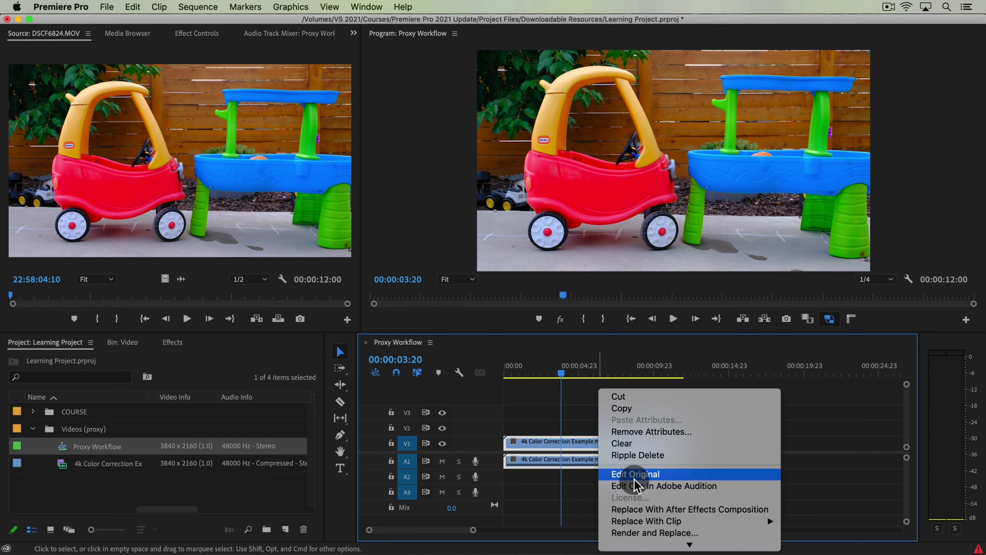
scroll(634, 479, down, 5)
click(673, 514)
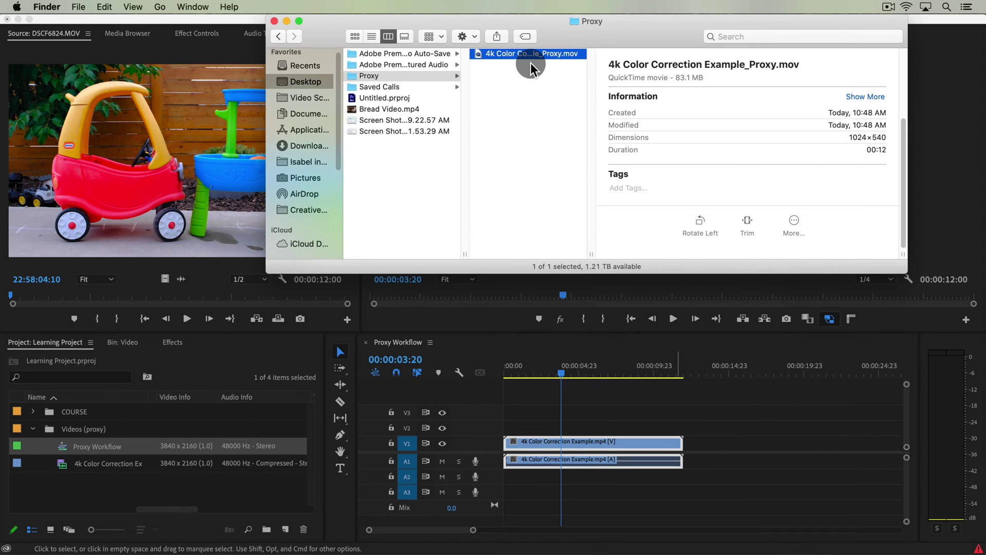
click(670, 420)
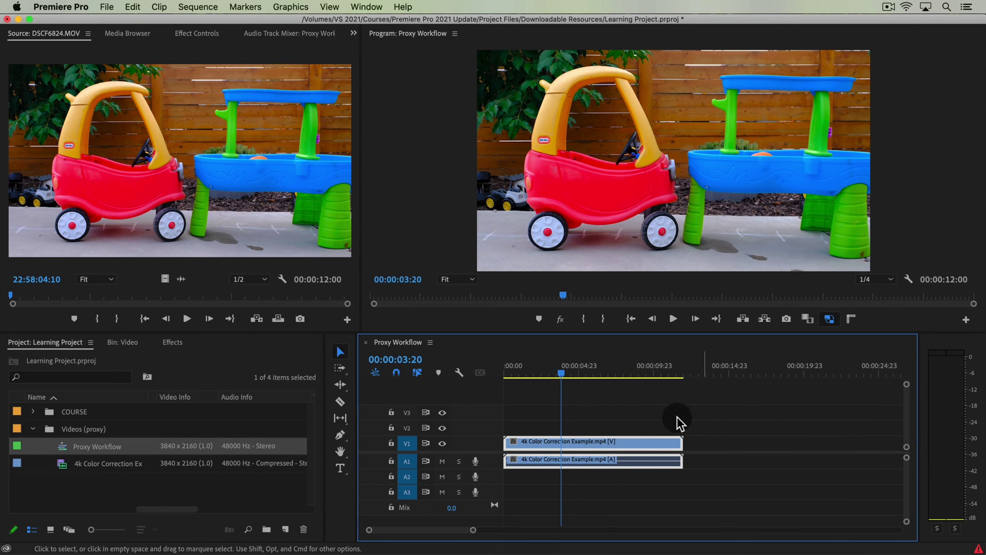
- Confirm the 3840x2160 sequence frame size, then view the 4k clip's Motion values in Effect Controls
click(725, 409)
click(198, 6)
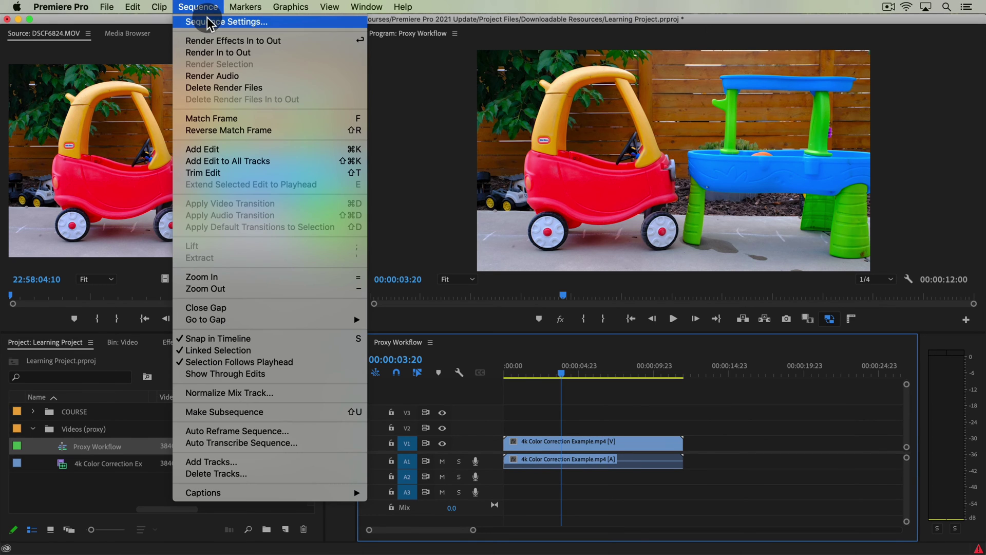
click(213, 16)
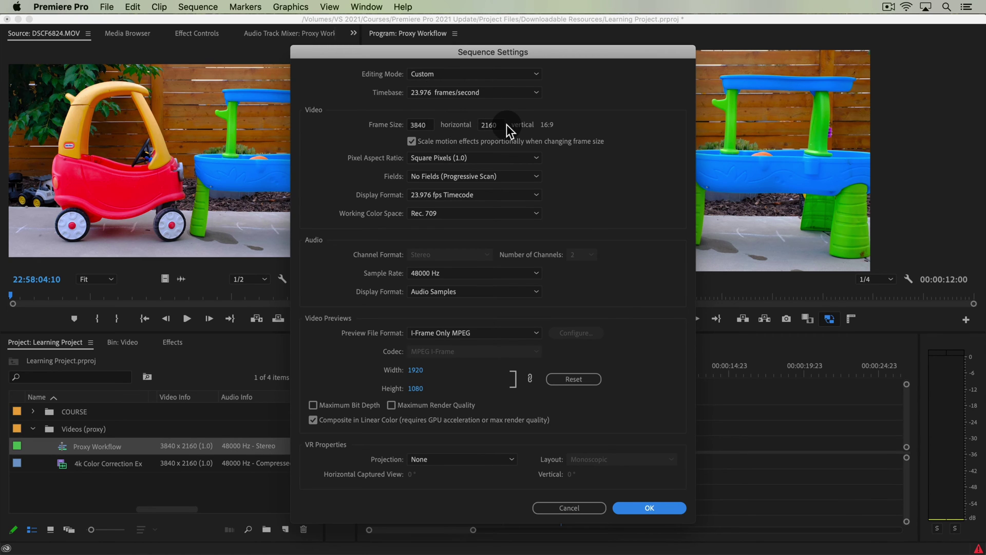
click(624, 510)
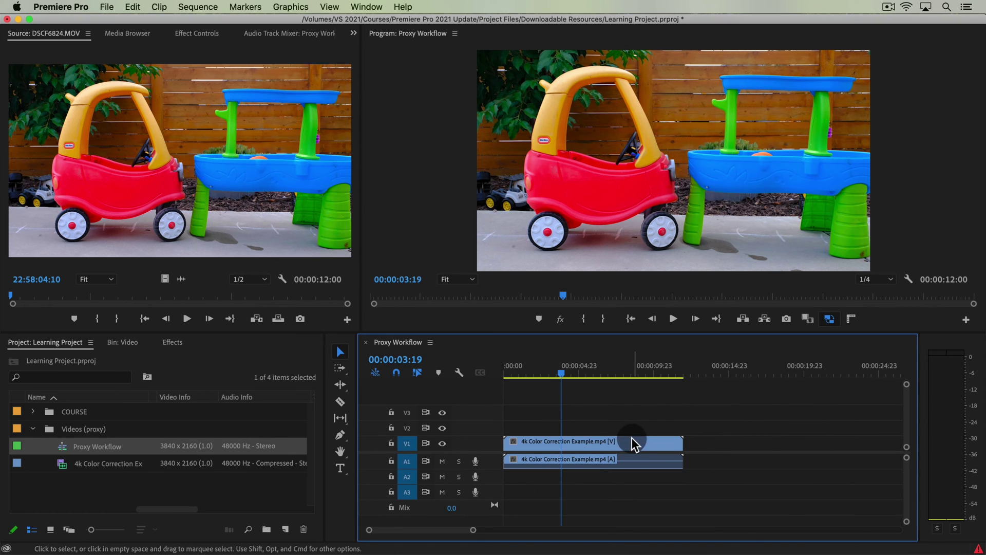
click(194, 32)
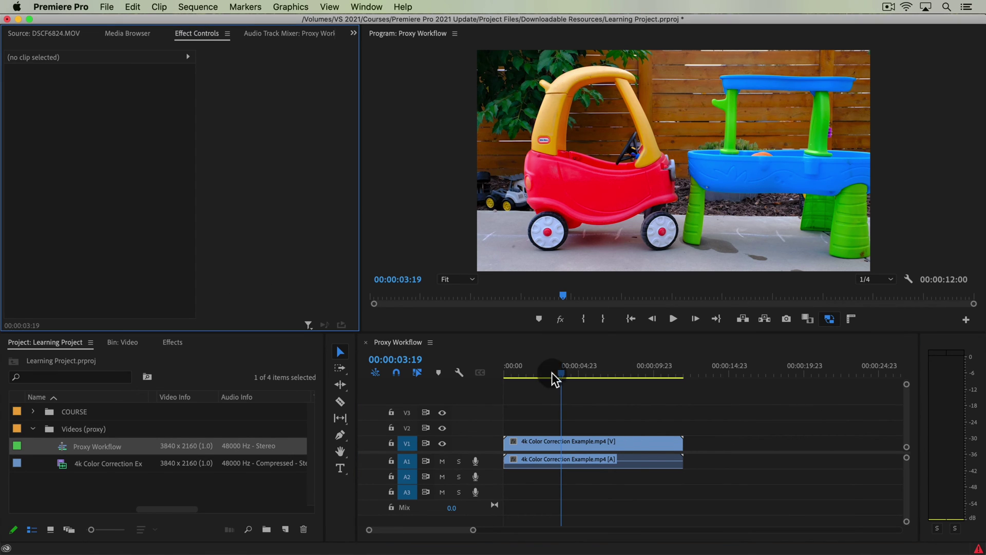
click(574, 445)
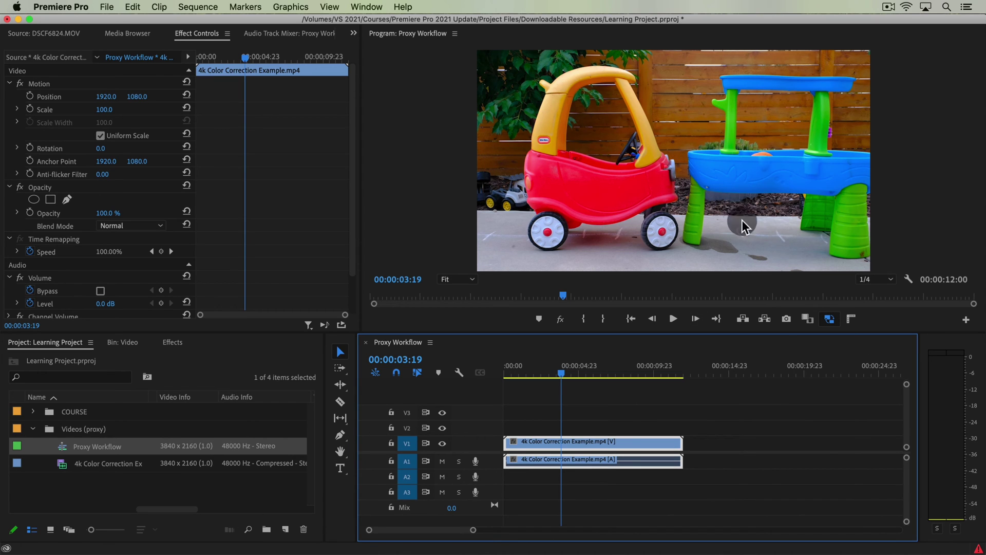
key(super+Tab)
key(super+Tab)
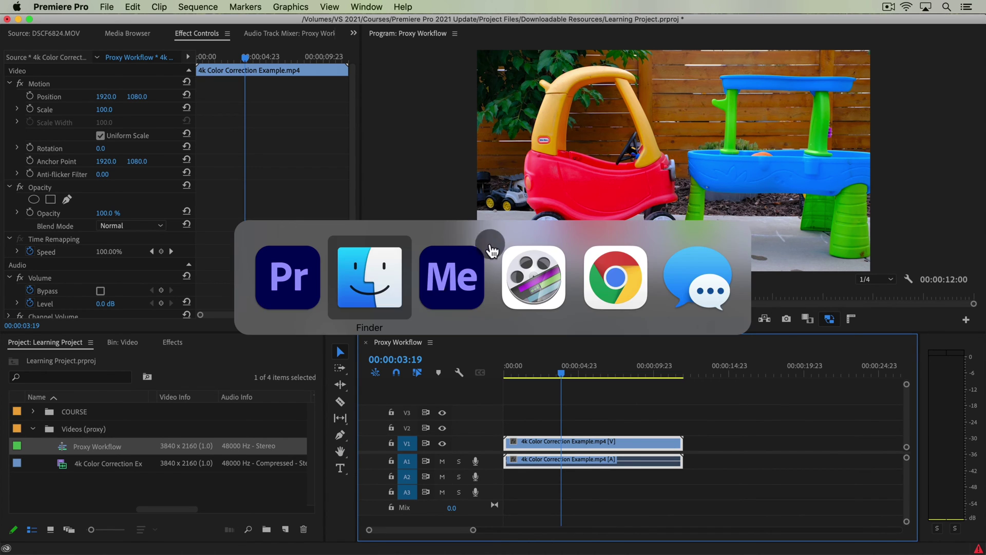
key(super+shift+Tab)
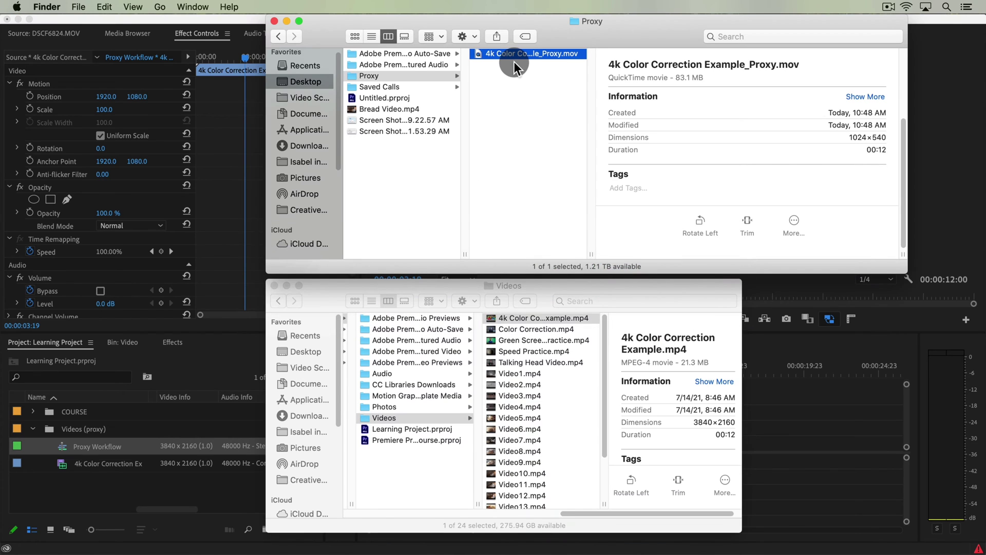
drag(531, 51, 105, 488)
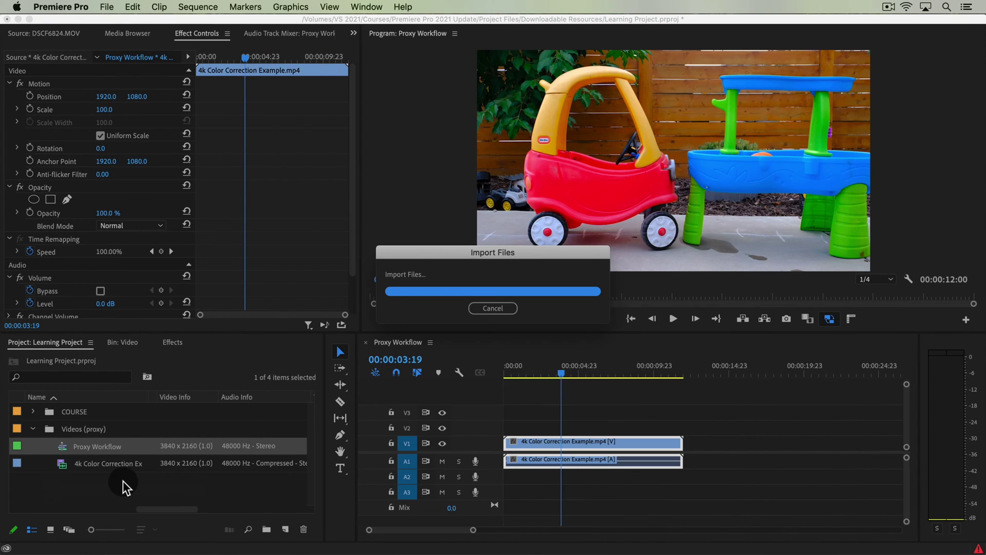
drag(70, 411, 713, 442)
click(751, 374)
drag(751, 374, 784, 393)
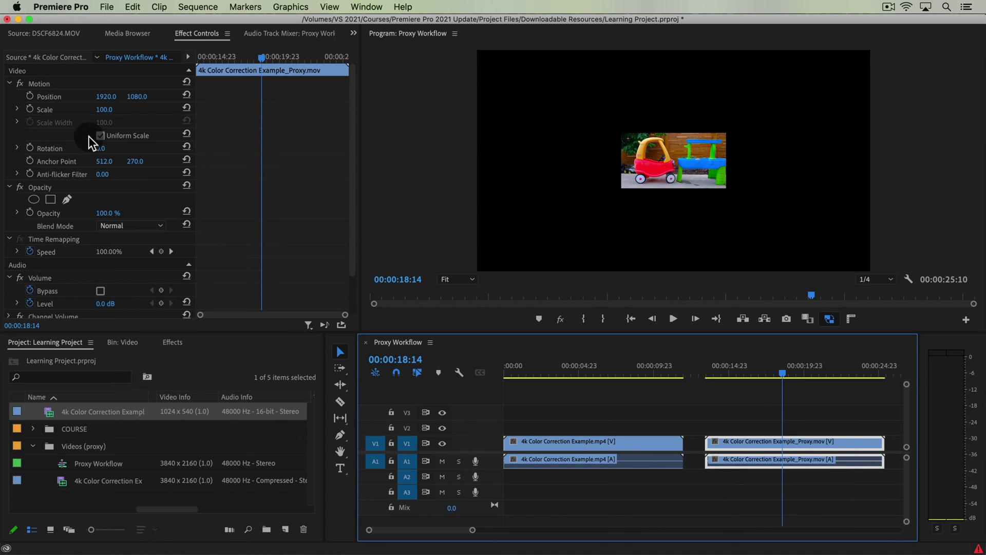
drag(105, 110, 234, 110)
click(711, 422)
key(Delete)
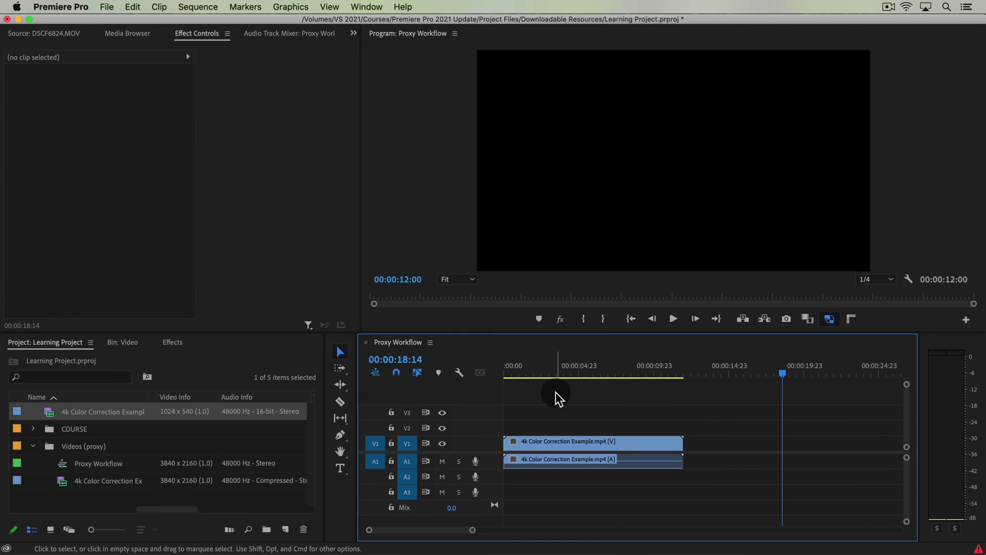
click(103, 413)
key(Escape)
key(Delete)
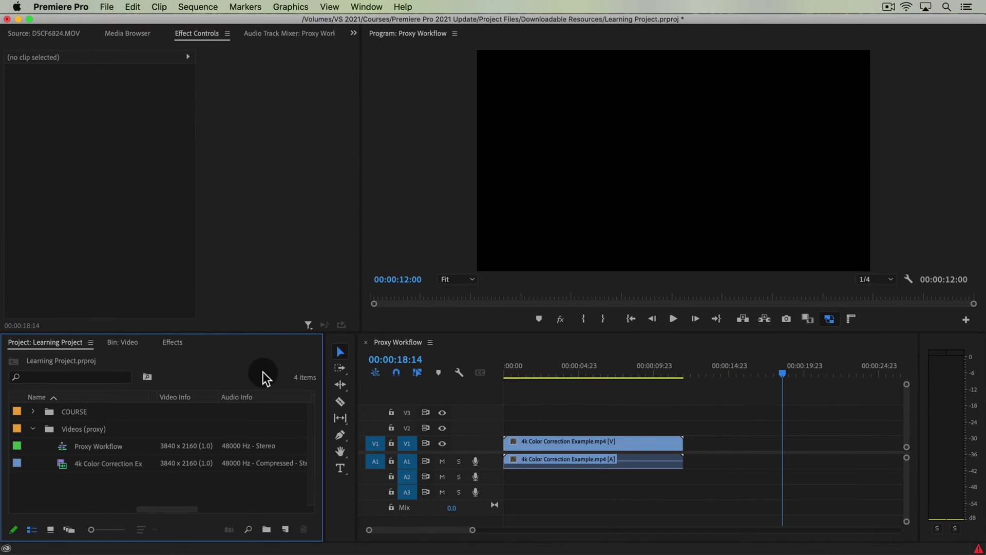
click(86, 468)
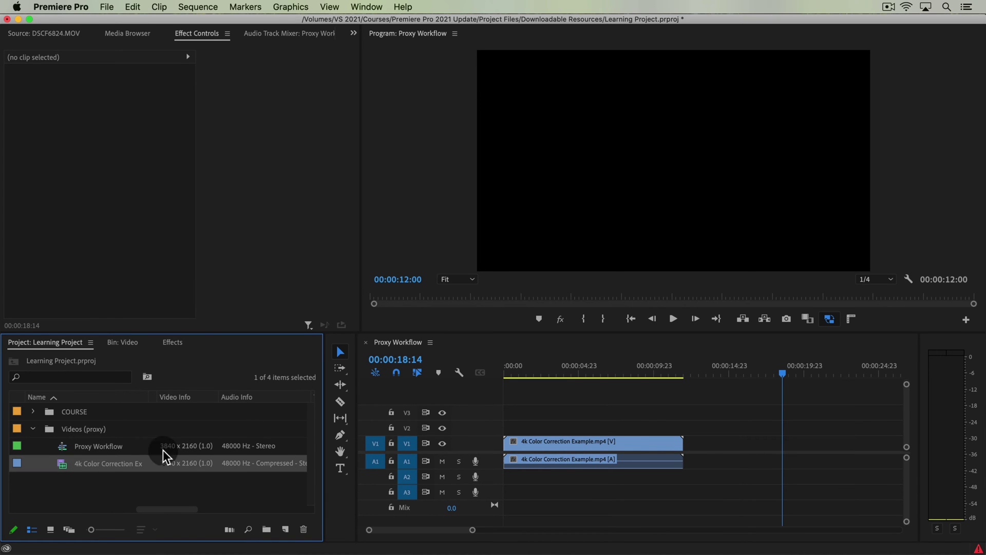
click(599, 377)
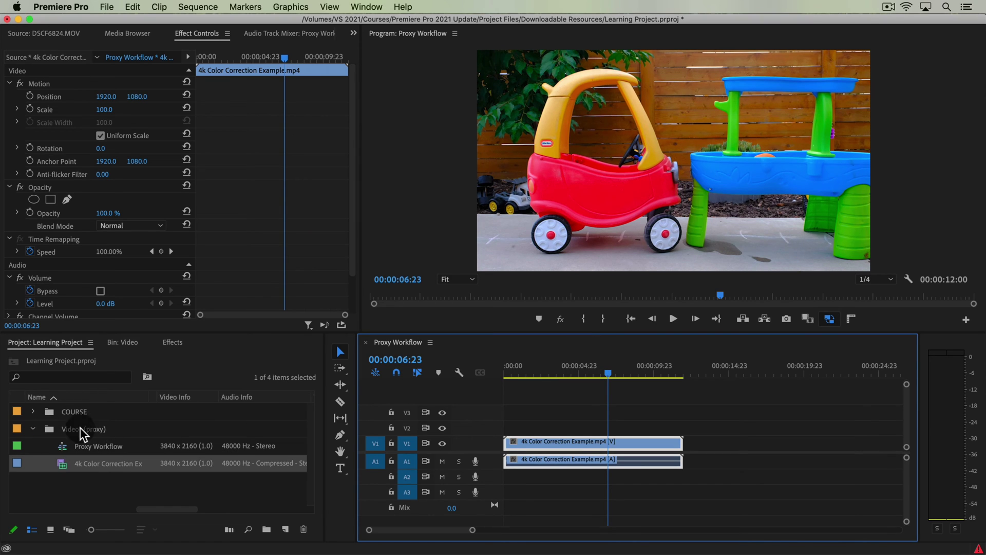
click(82, 476)
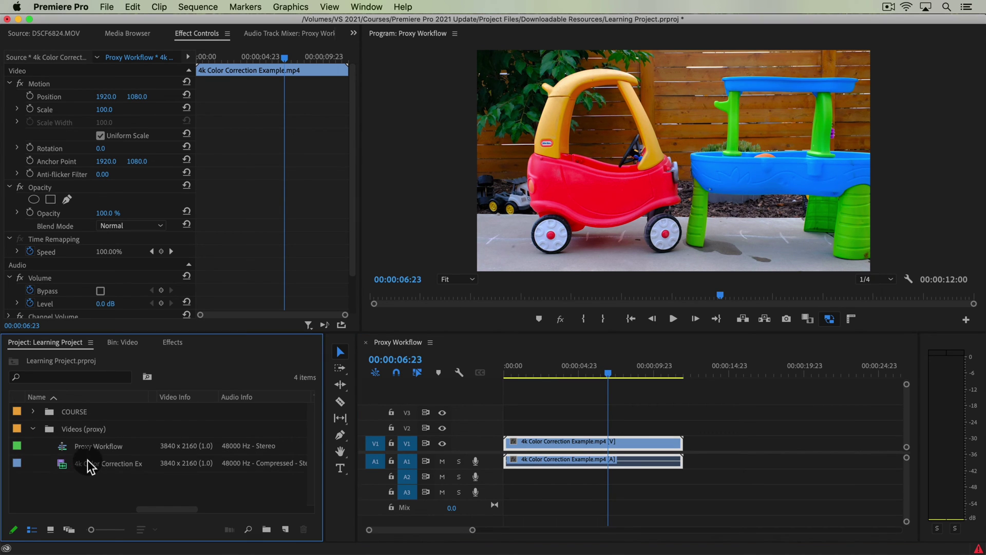
right_click(88, 461)
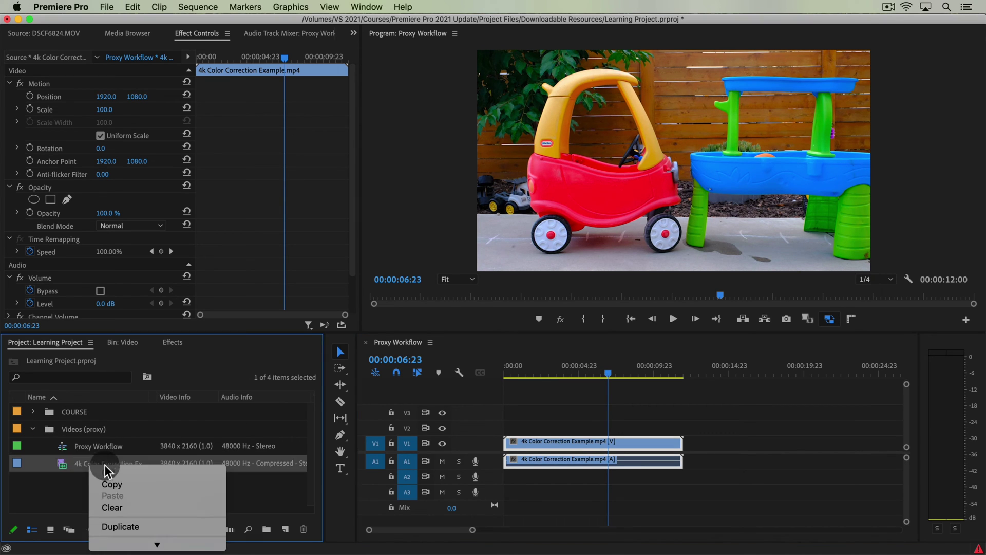
click(822, 433)
click(835, 320)
click(830, 320)
click(74, 490)
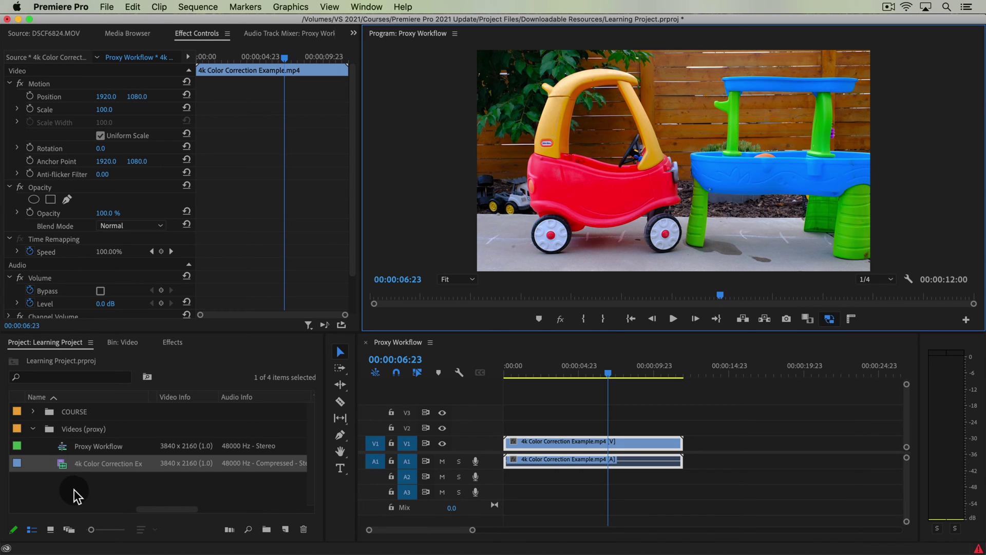
click(139, 32)
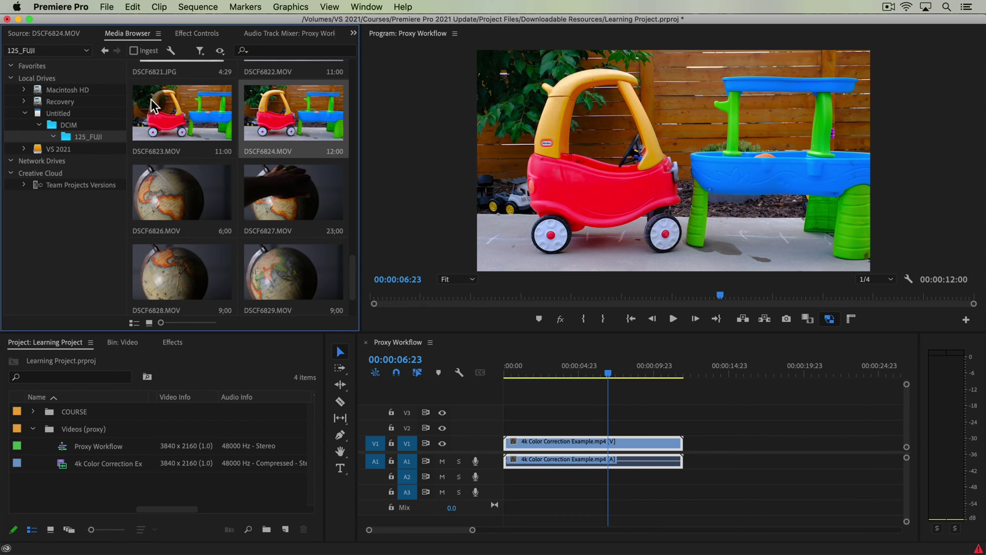
click(374, 7)
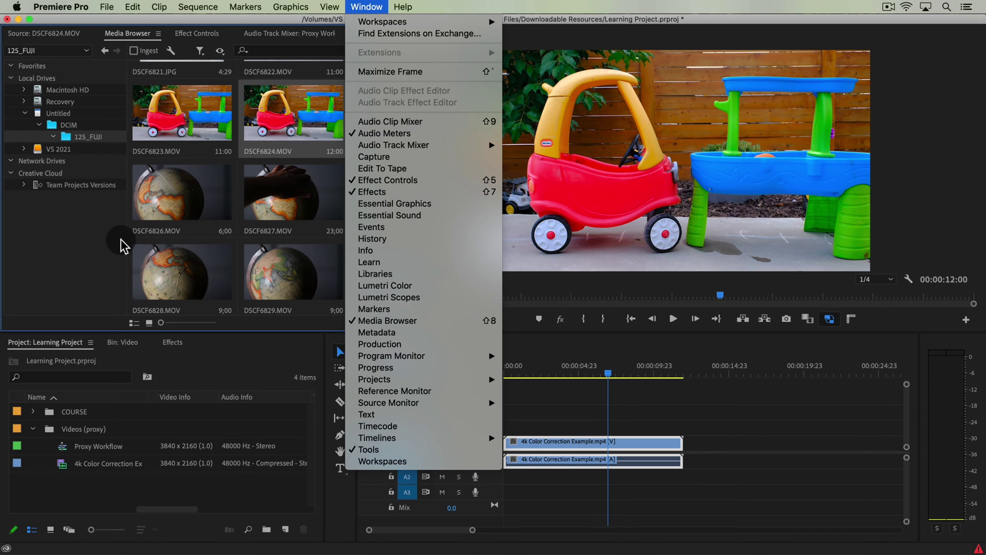
click(149, 199)
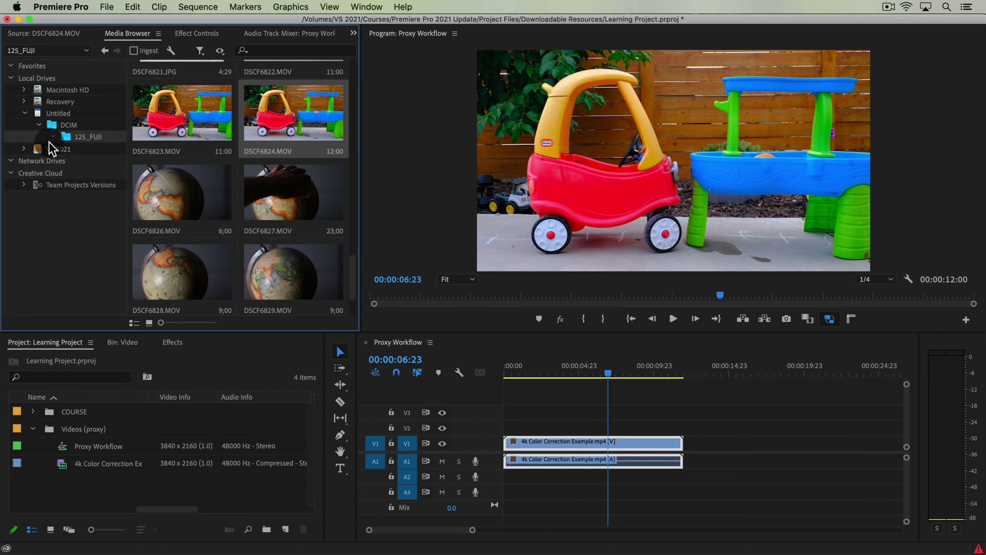
click(53, 129)
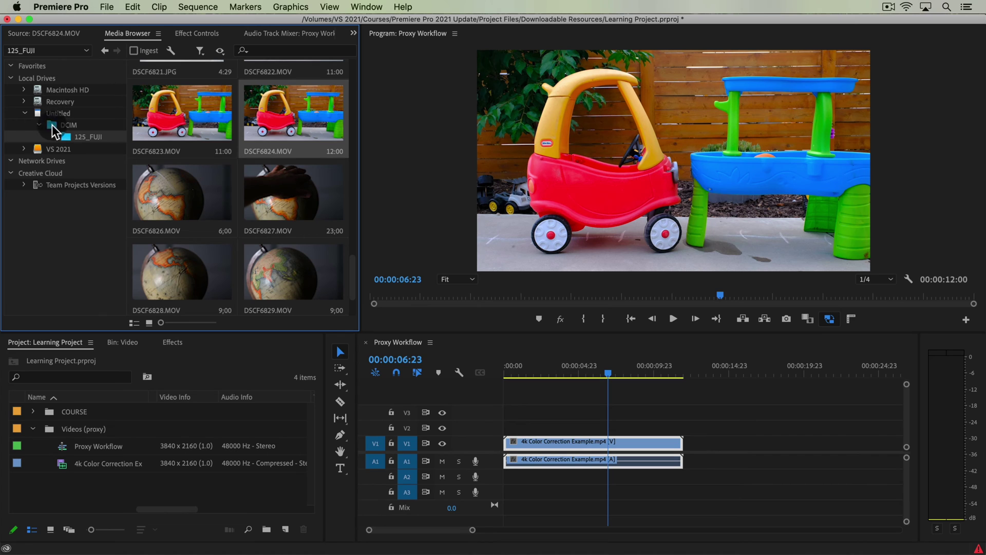
click(92, 131)
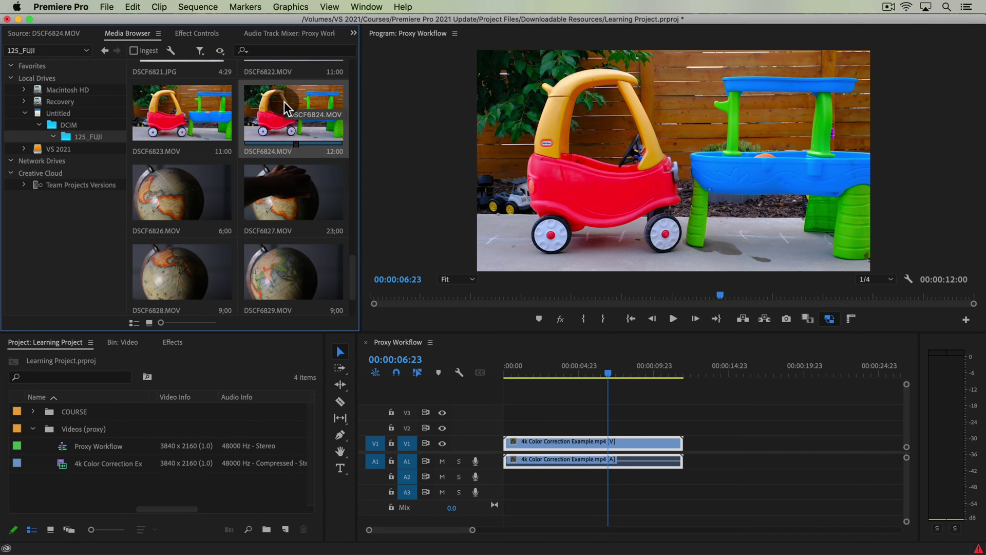
- Enable Media Browser ingest using Create Proxies with the H.264 Low Resolution Proxy preset
click(166, 50)
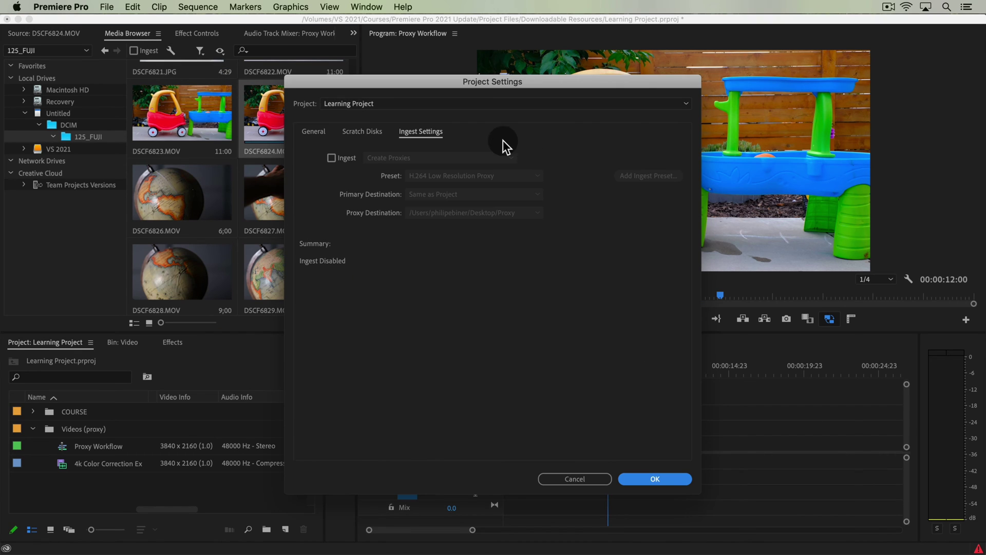
click(334, 158)
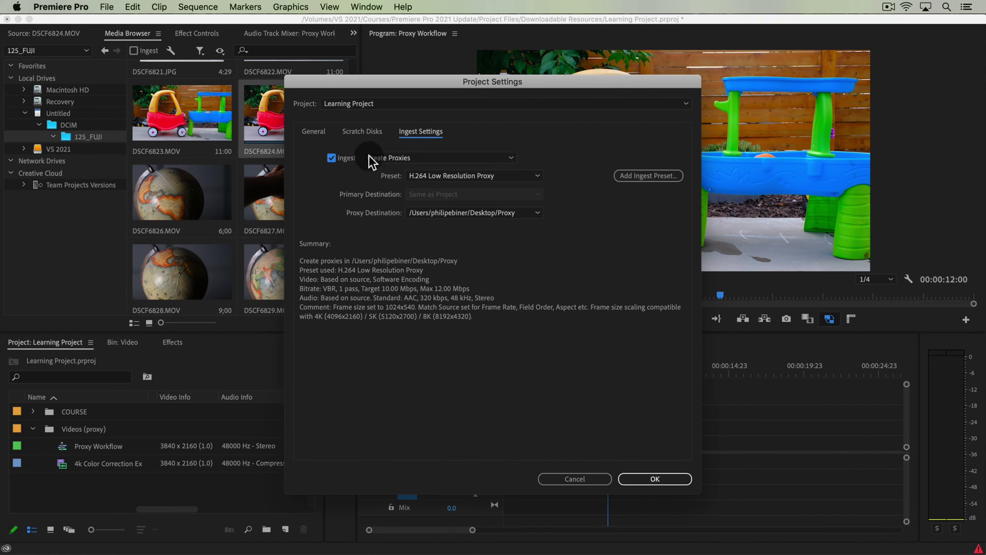
click(460, 156)
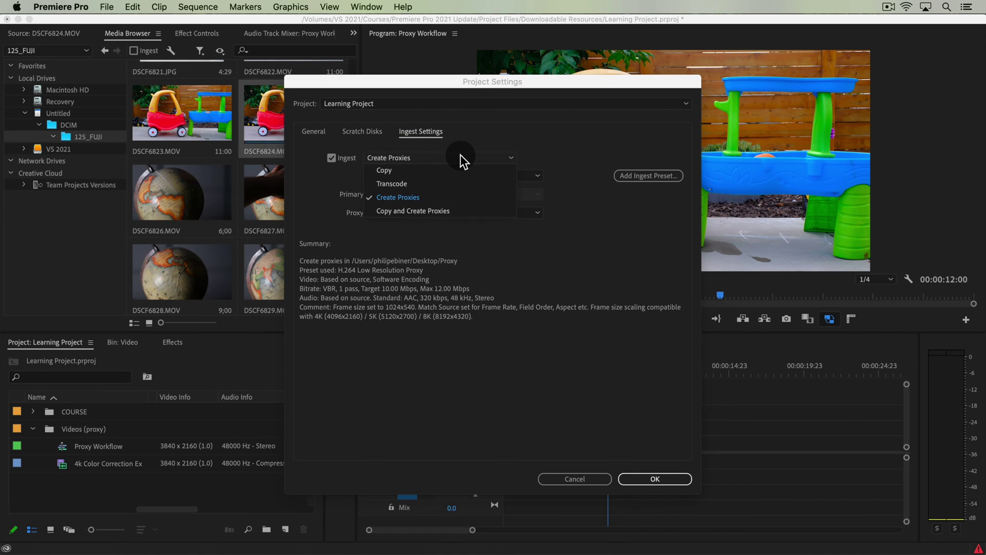
click(557, 148)
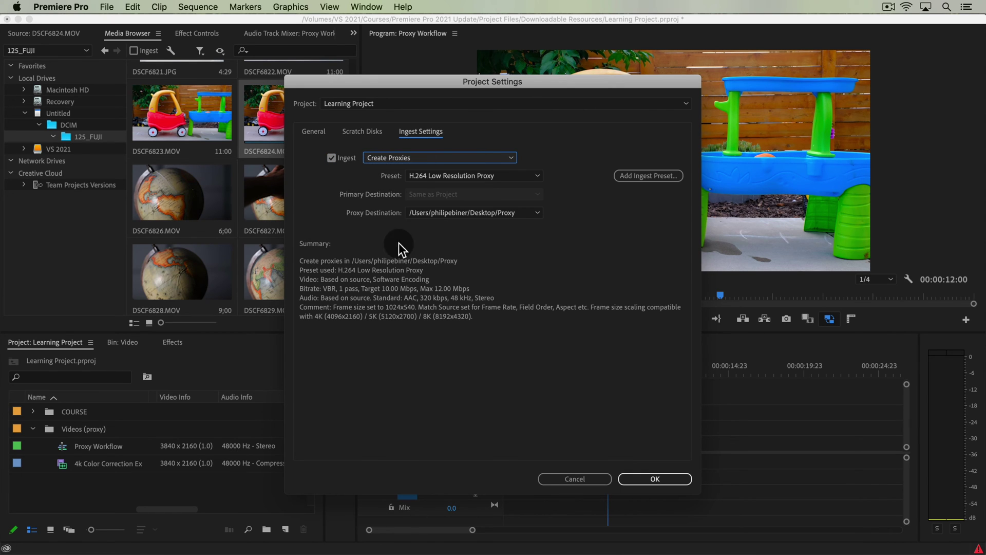
click(522, 174)
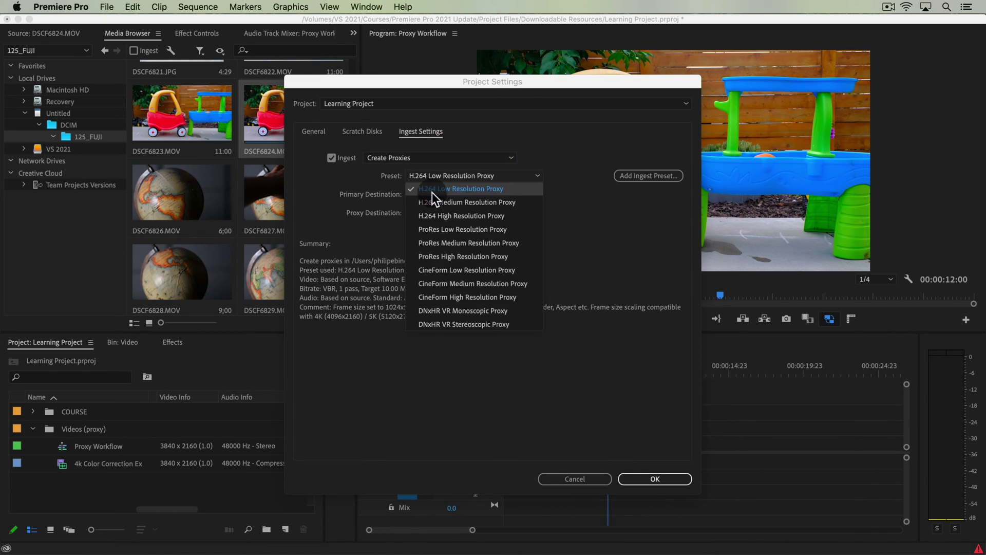
click(569, 143)
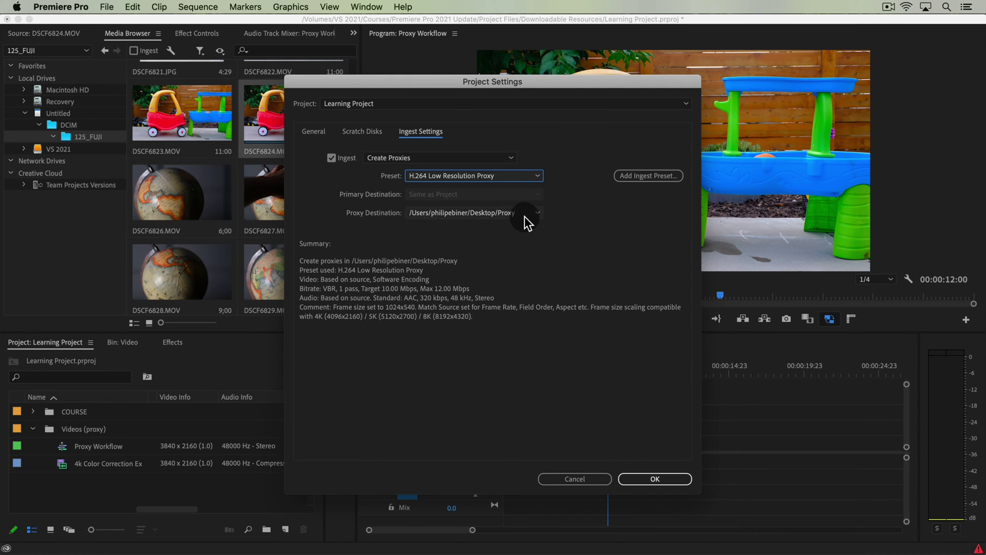
click(667, 479)
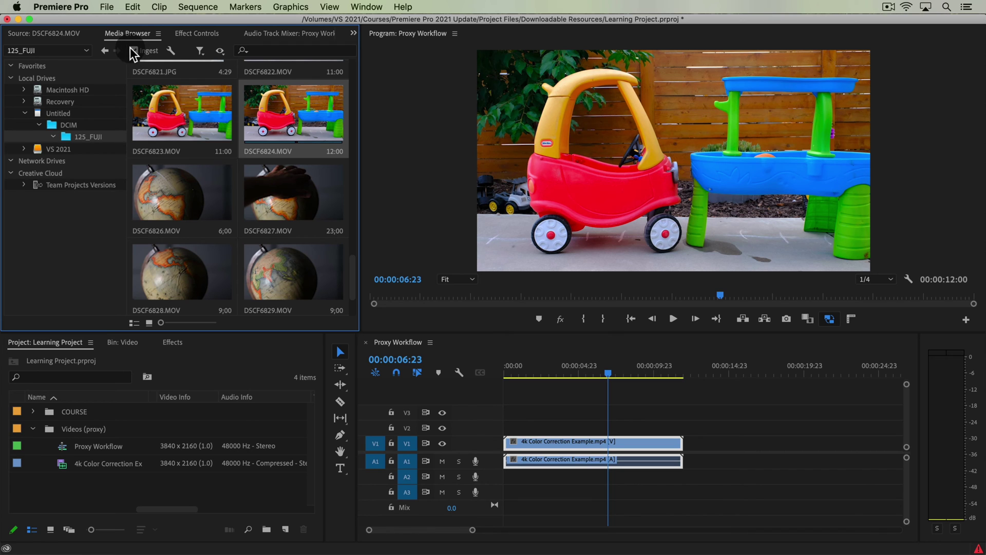
- Import DSCF6823.MOV and DSCF6824.MOV from the Media Browser into the Videos (proxy) bin
drag(230, 130, 252, 131)
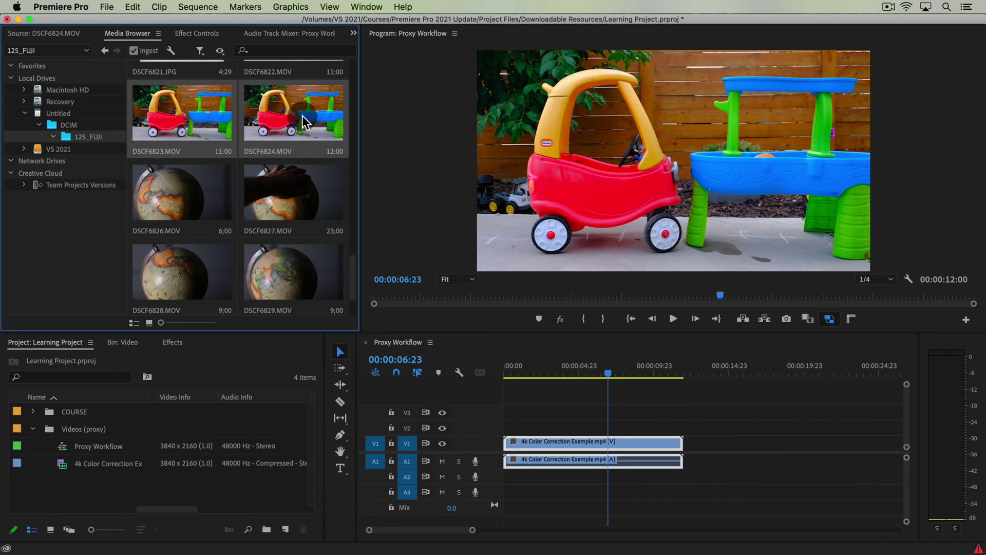
click(98, 427)
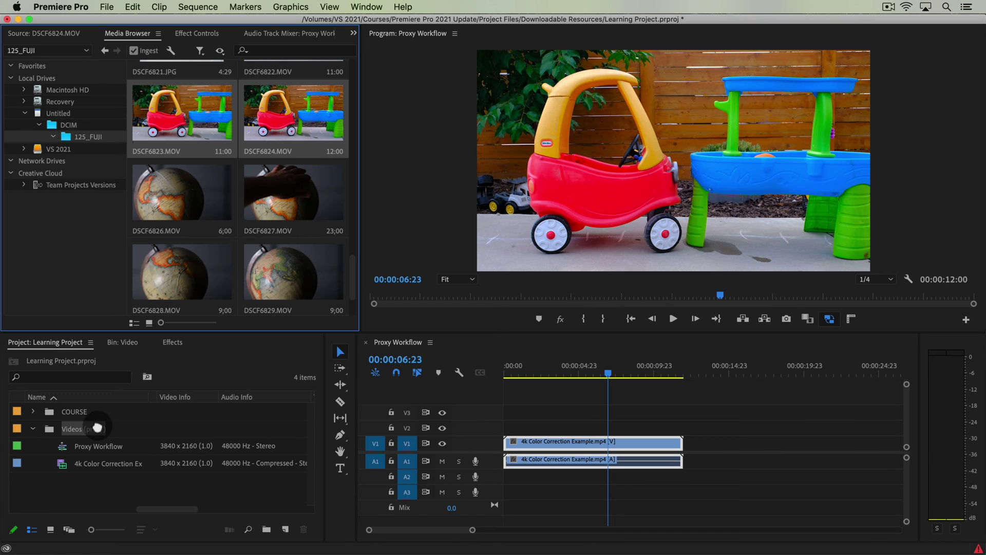
drag(97, 427, 97, 428)
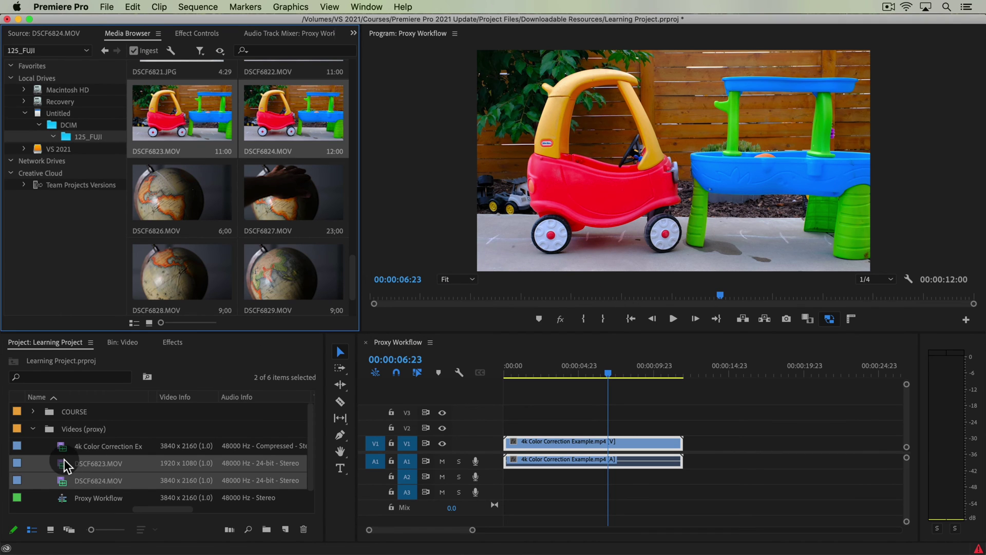
- Check Media Encoder, then confirm DSCF6823_Proxy.mp4 and DSCF6824_Proxy.mp4 in the Desktop Proxy folder
key(super+Tab)
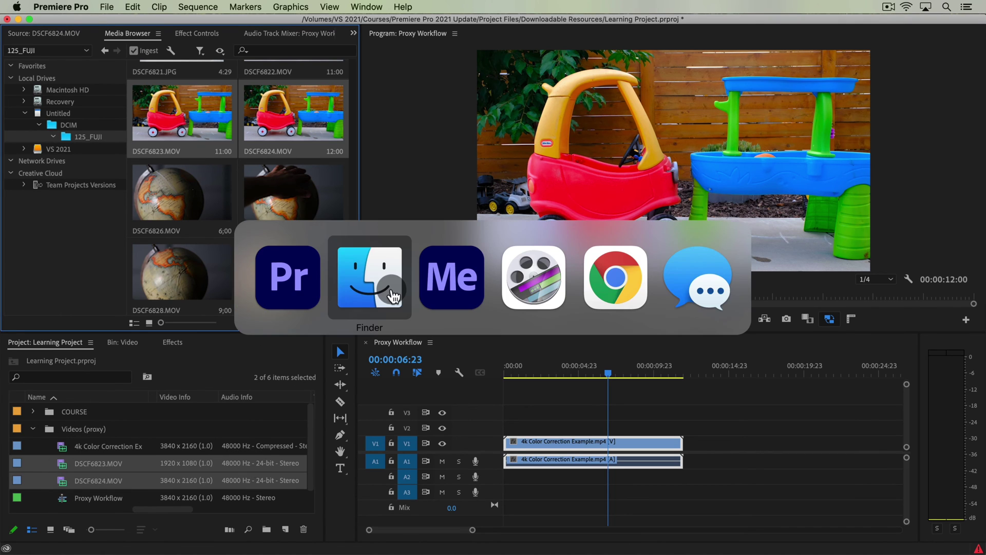
click(451, 280)
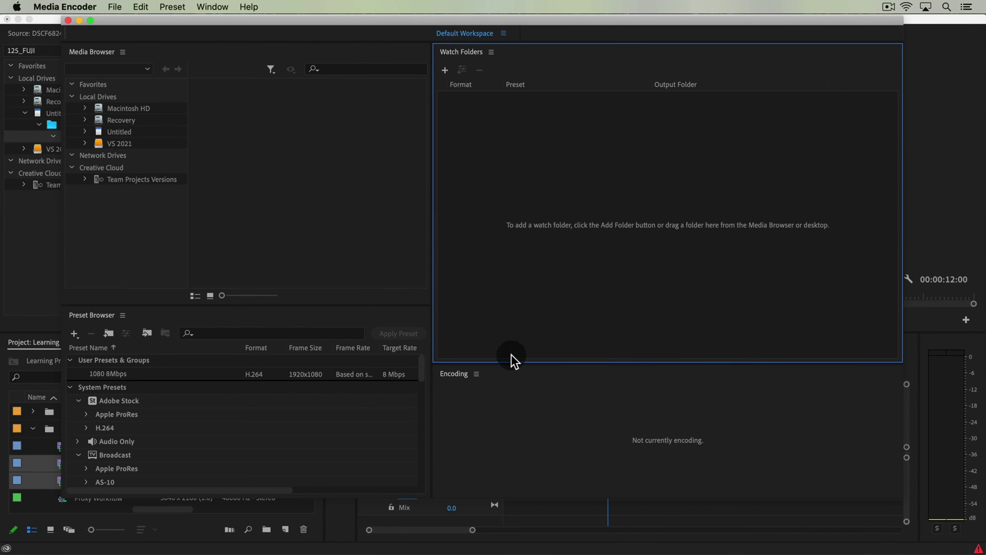
click(56, 277)
key(super+Tab)
key(super+Tab)
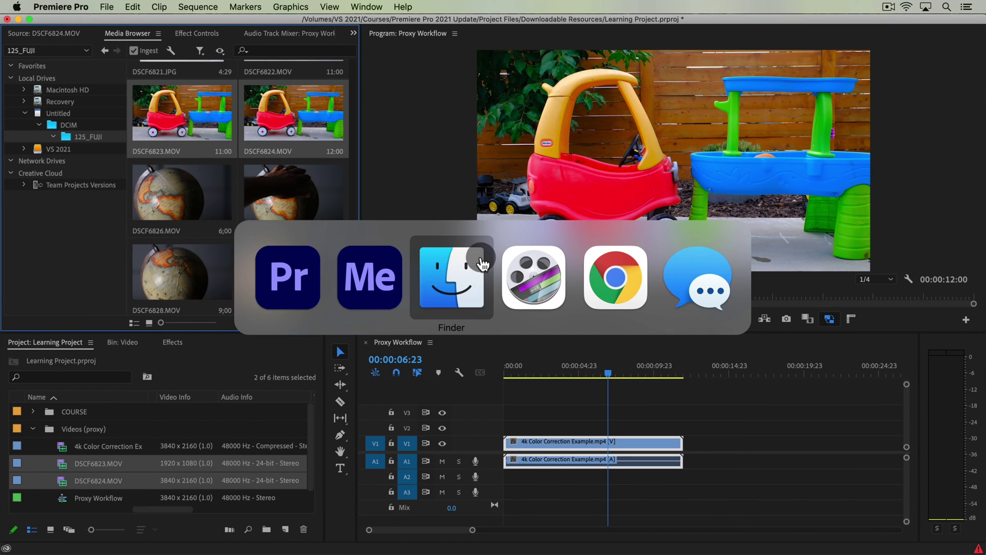
click(528, 53)
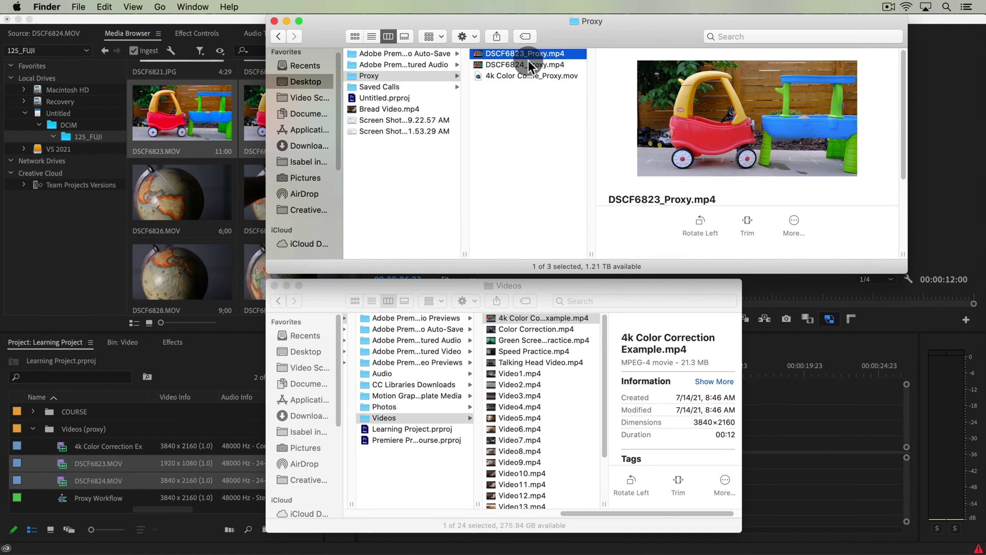
click(529, 64)
click(529, 54)
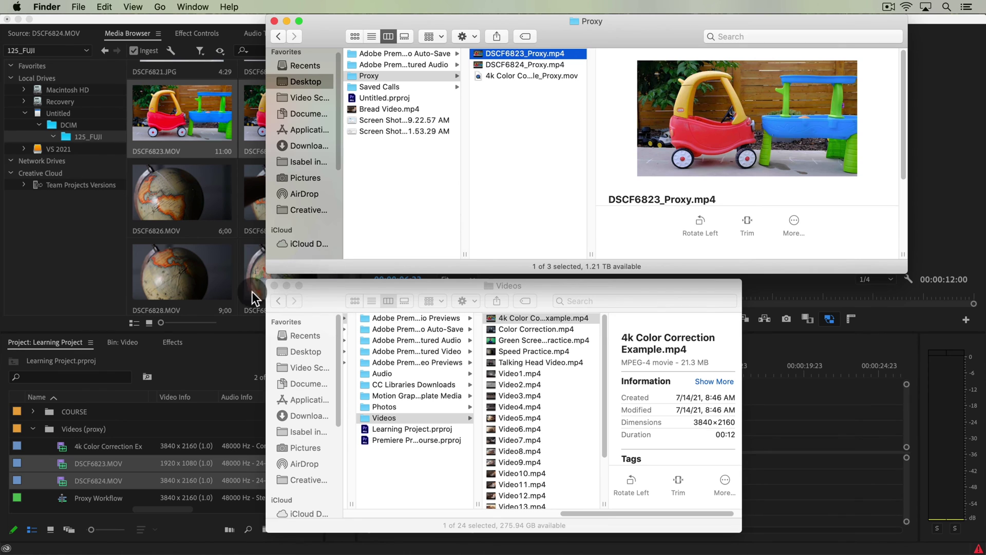
- Place DSCF6823.MOV and then DSCF6824.MOV on V1 after the 4k clip
click(67, 232)
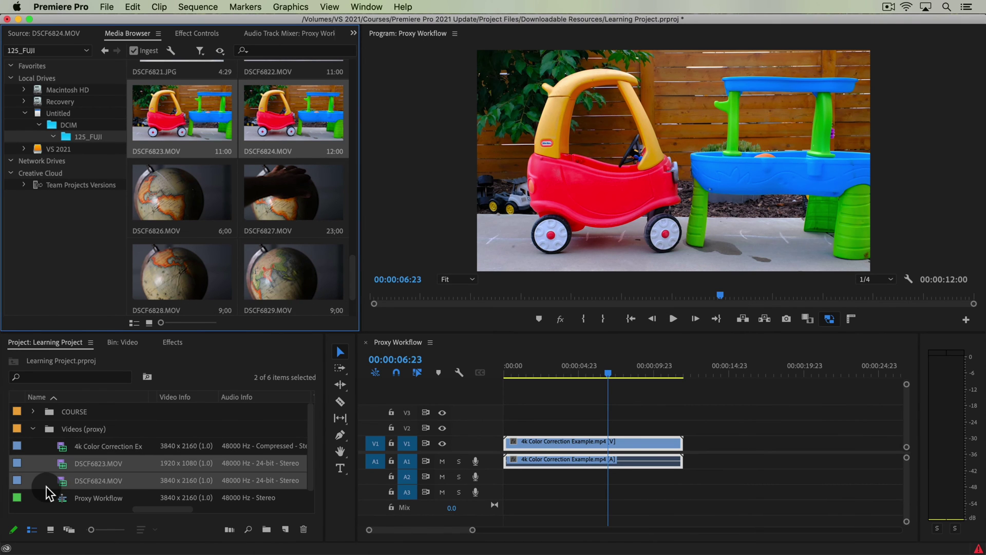
click(123, 464)
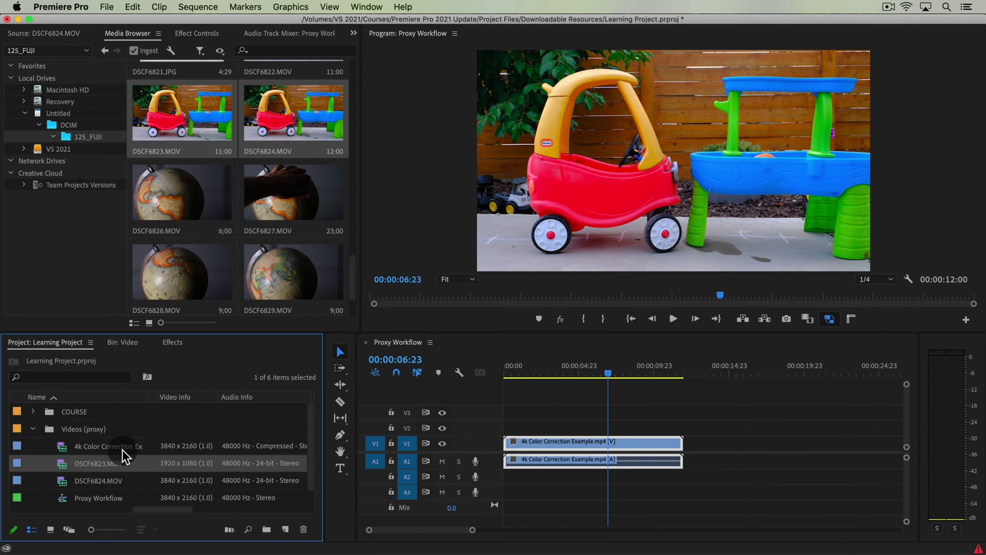
drag(108, 458, 709, 447)
click(751, 368)
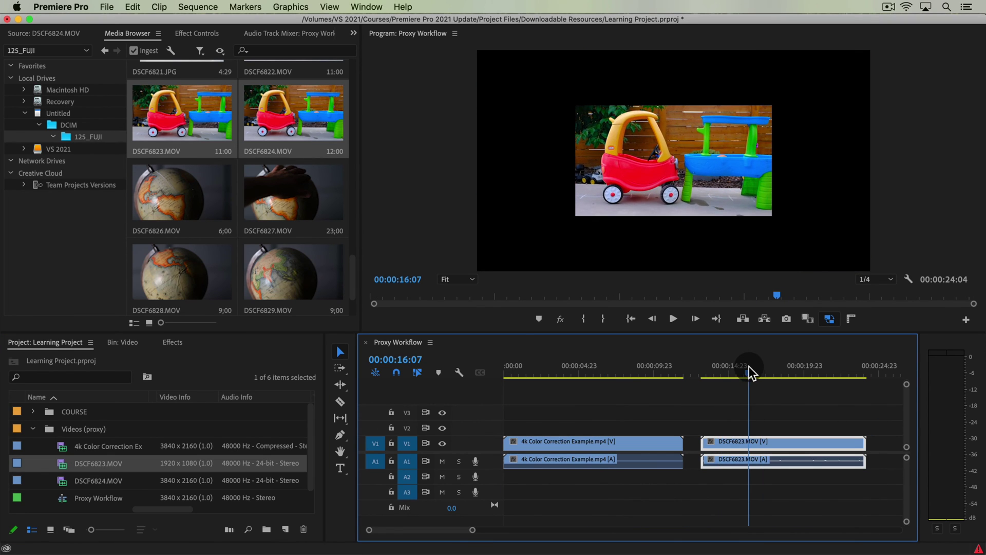
click(760, 407)
key(minus)
drag(121, 480, 709, 451)
- Scrub the playhead through the 4k clip around 7–9 seconds and into DSCF6823
drag(728, 375, 759, 371)
click(573, 373)
drag(573, 377, 561, 374)
drag(733, 362, 737, 389)
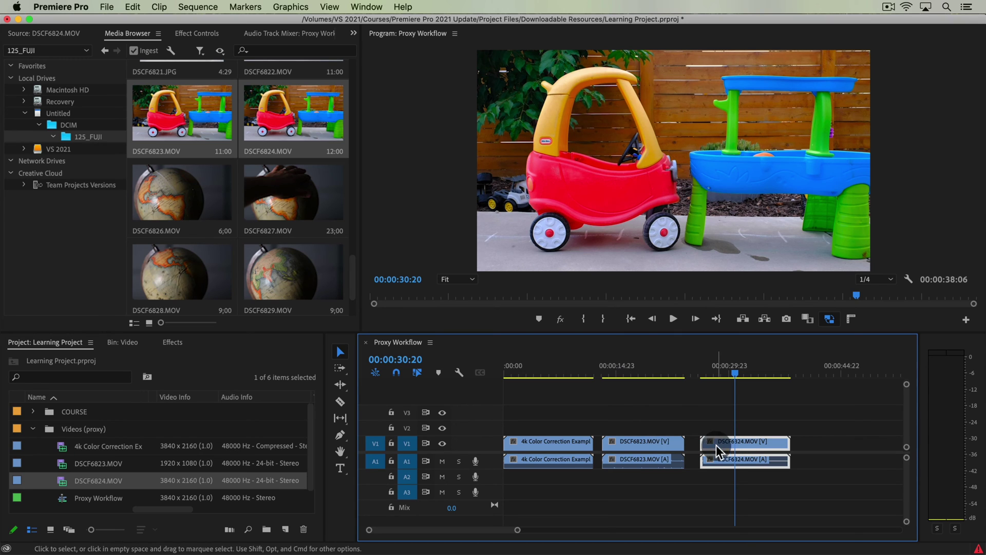
- Reveal the DSCF6823 clip's proxy file in Finder, then turn off proxy playback
click(661, 371)
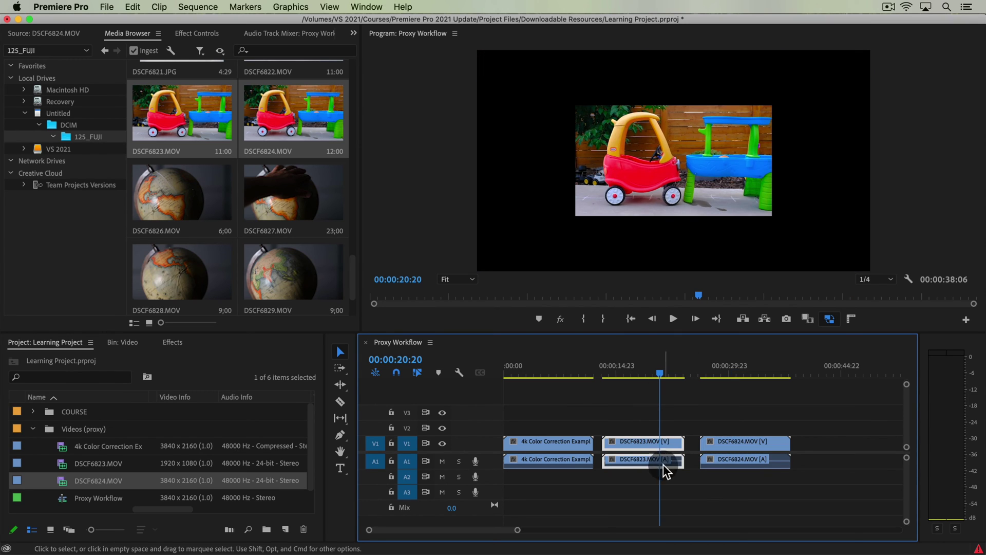
right_click(646, 442)
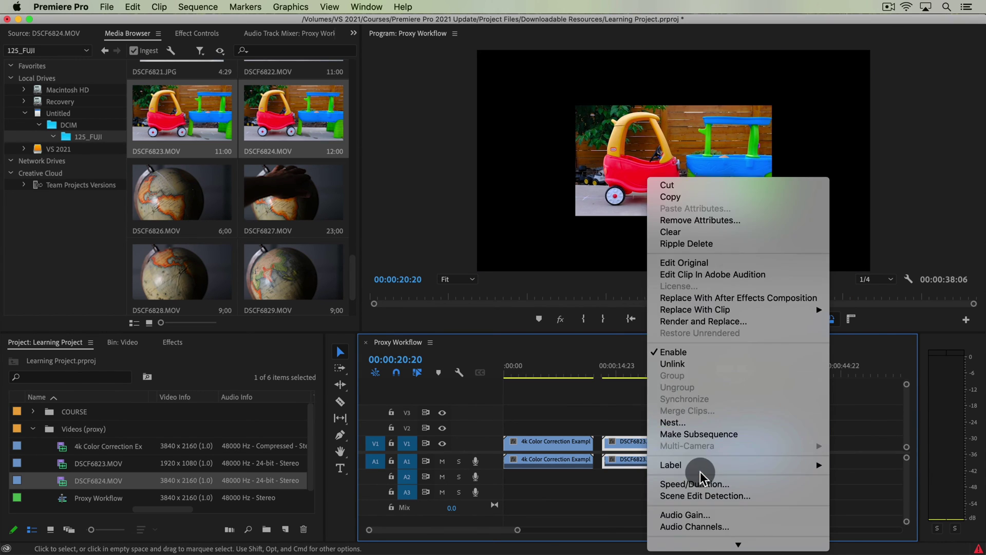
click(699, 504)
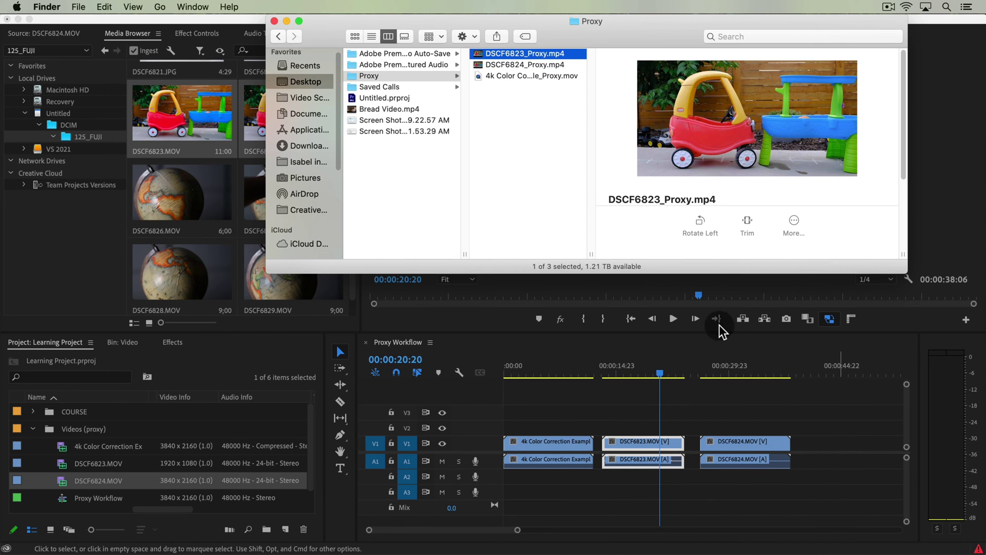
click(780, 396)
click(829, 319)
- Reveal the DSCF6823 clip's full-resolution file in Finder and return to Premiere Pro
right_click(669, 443)
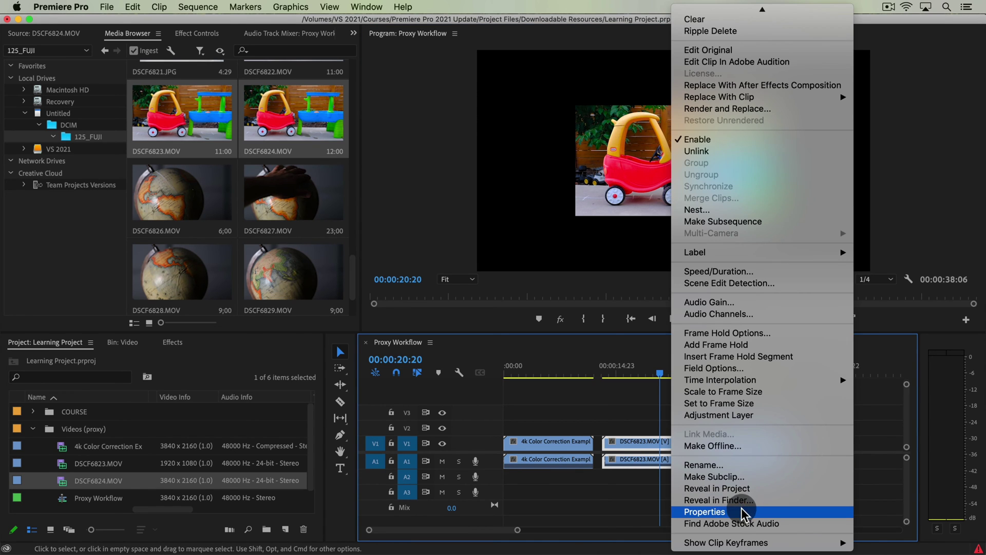
click(739, 495)
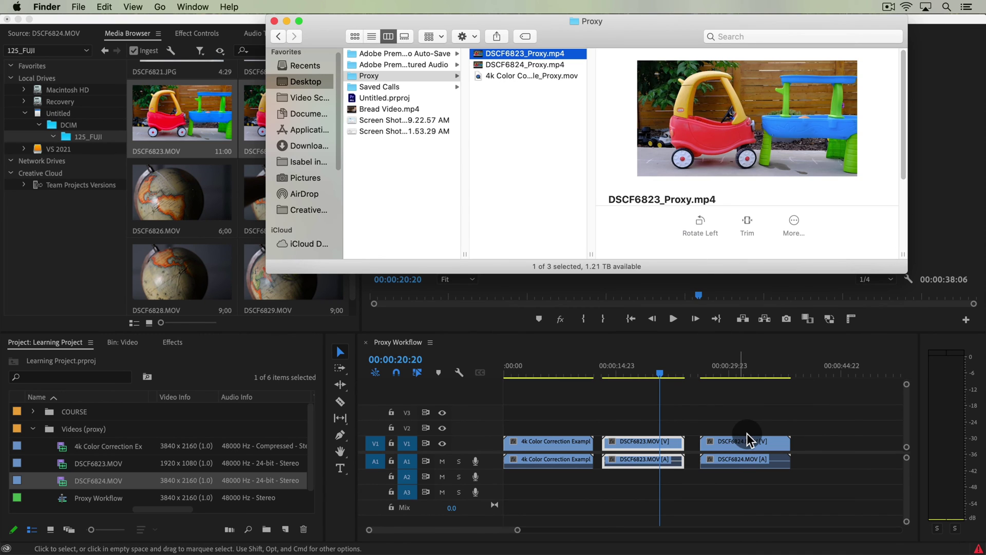
click(747, 433)
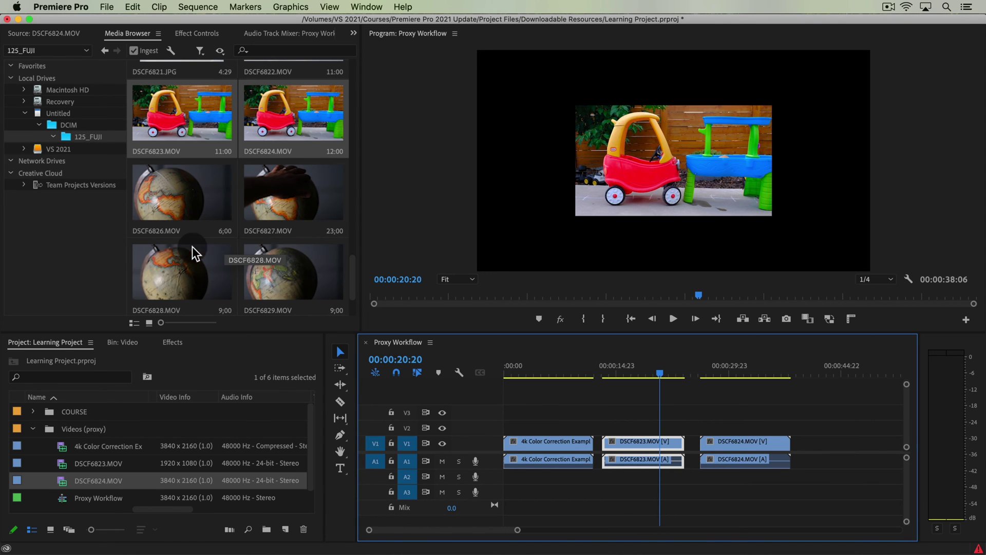
- Select the DSCF6823 and DSCF6824 clips together and delete them from the sequence
click(771, 402)
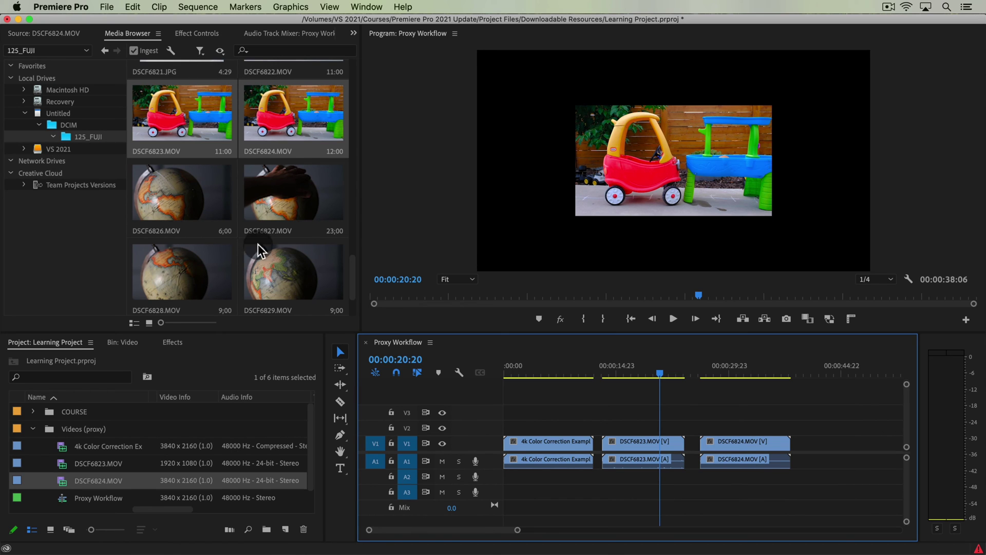
drag(639, 414, 741, 489)
key(Delete)
- With the playhead on the 4k clip, switch the Program monitor to proxy playback
click(557, 368)
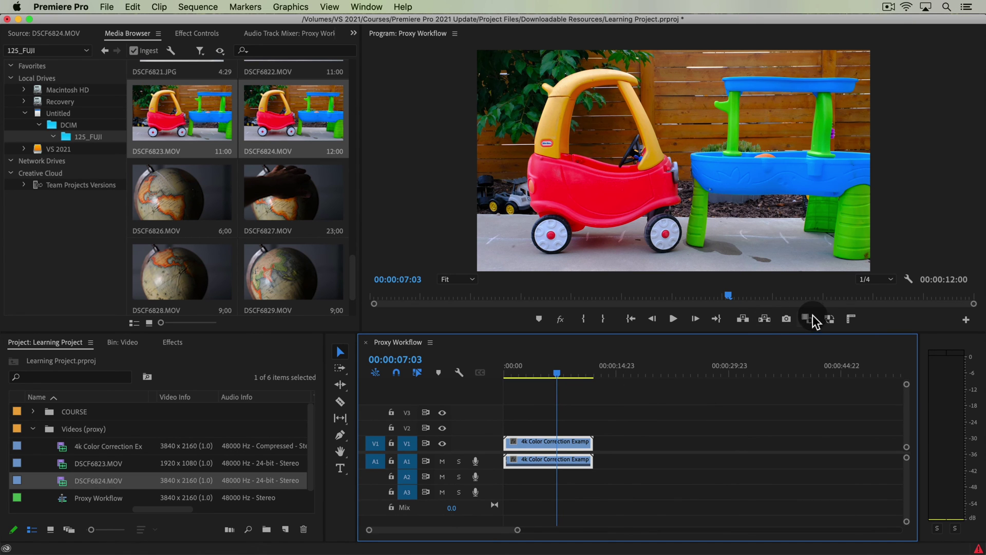
click(829, 319)
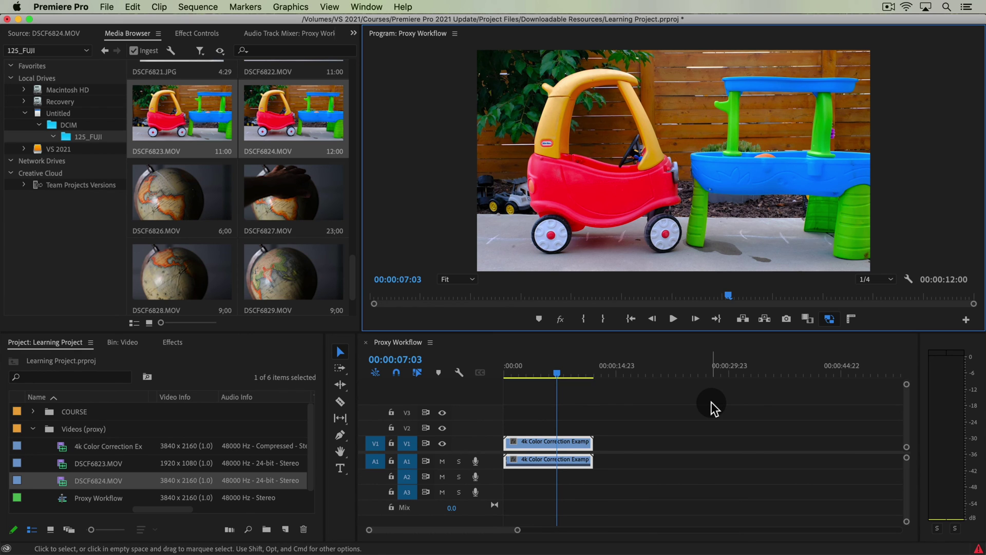
click(734, 434)
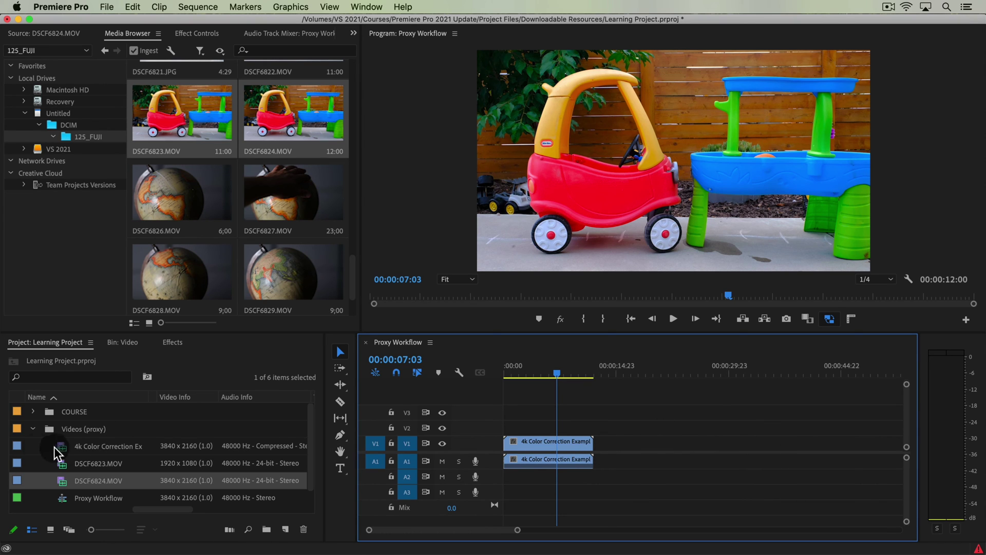
scroll(34, 453, down, 1)
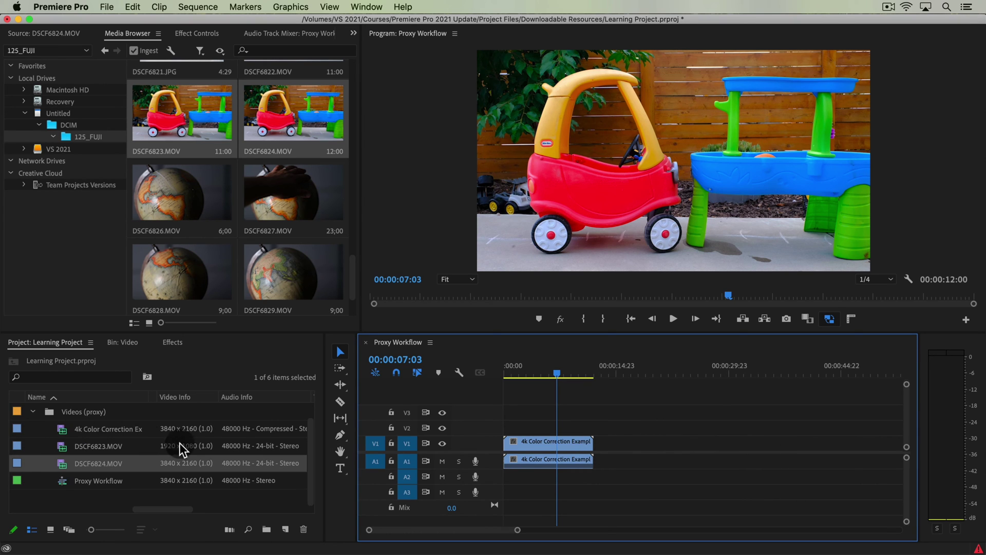
- Start Proxy > Attach Proxies for the 4k Color Correction Example clip in the Project panel
right_click(90, 428)
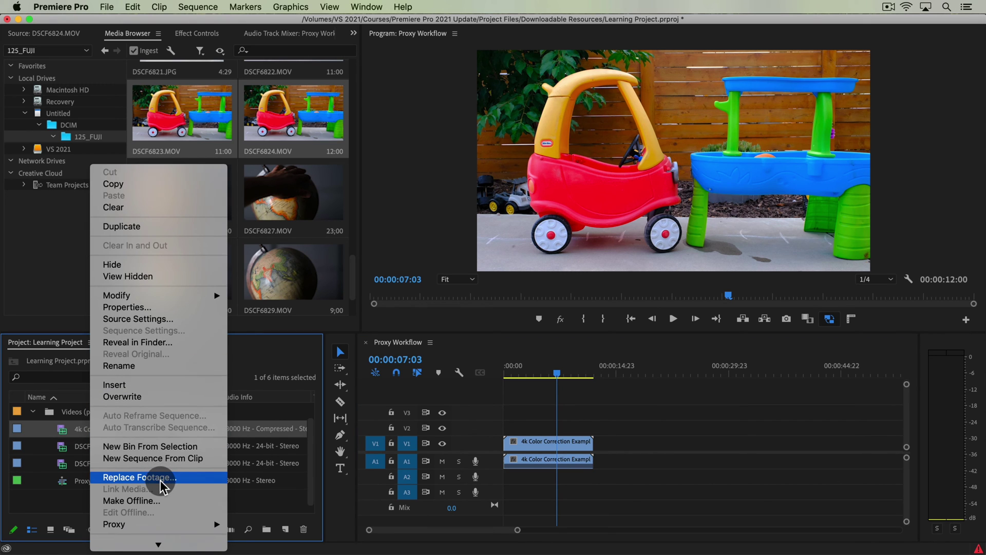
scroll(160, 480, down, 3)
mouse_move(165, 359)
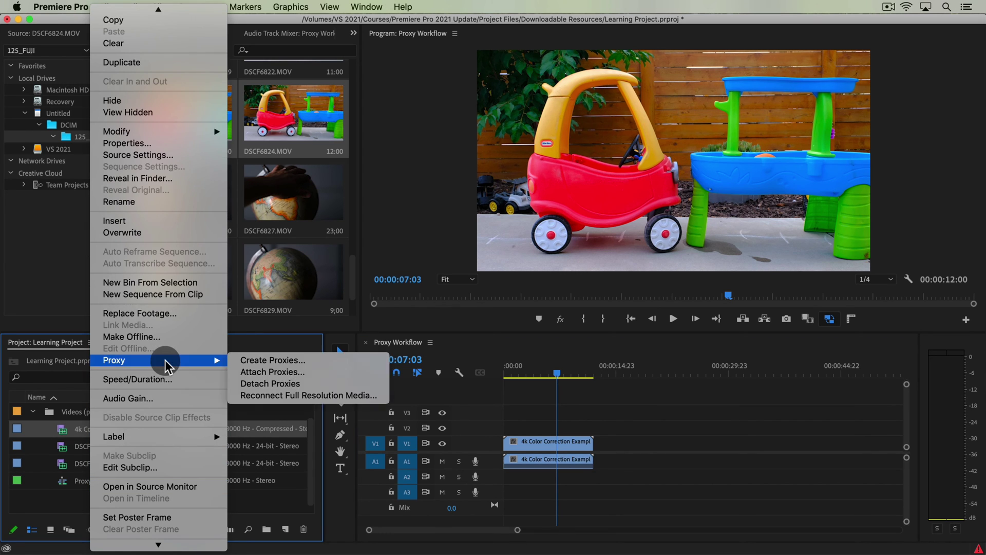
click(289, 372)
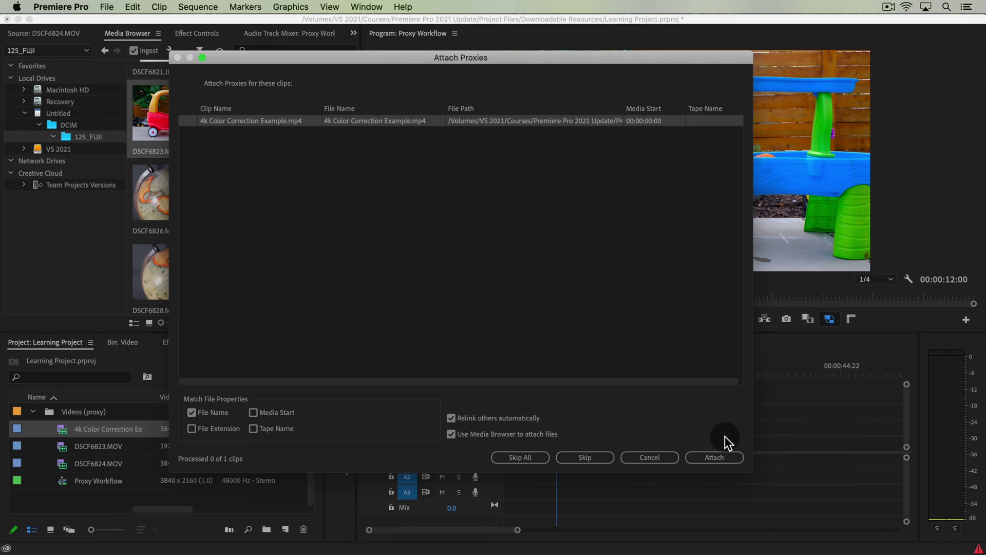
click(720, 456)
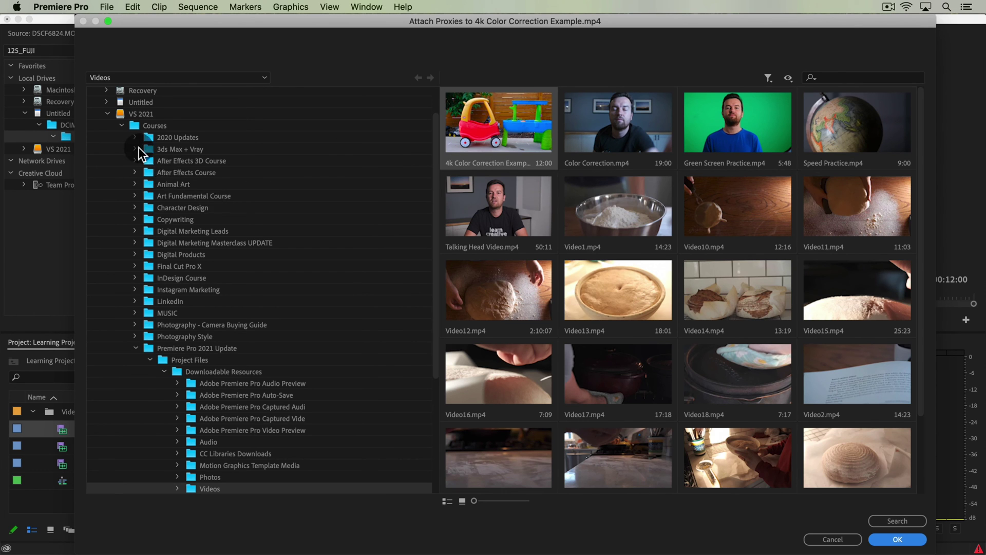
- Attach the 4k Color Correction Example proxy from Desktop/Proxy, then select the clip in the sequence
scroll(128, 130, up, 1)
scroll(128, 131, up, 2)
click(107, 116)
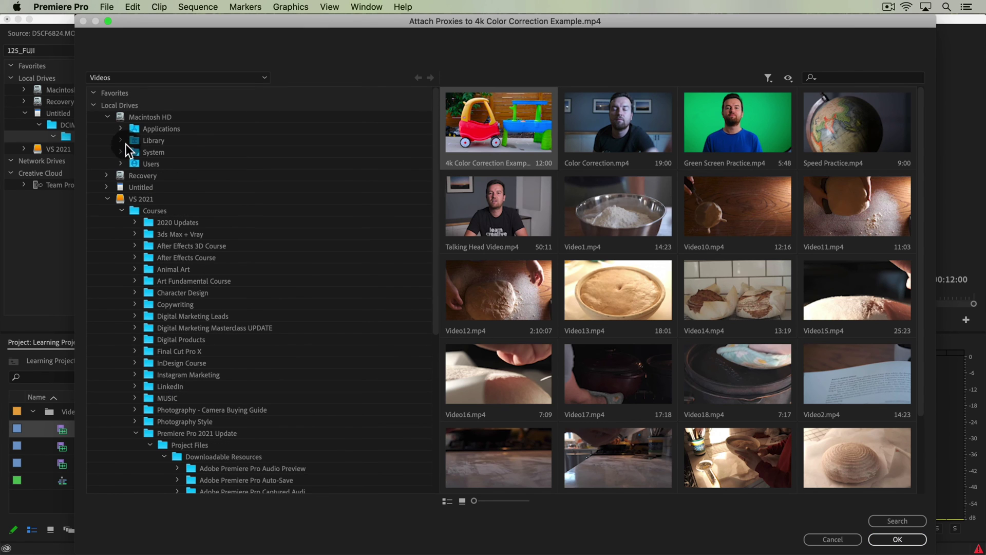
click(122, 163)
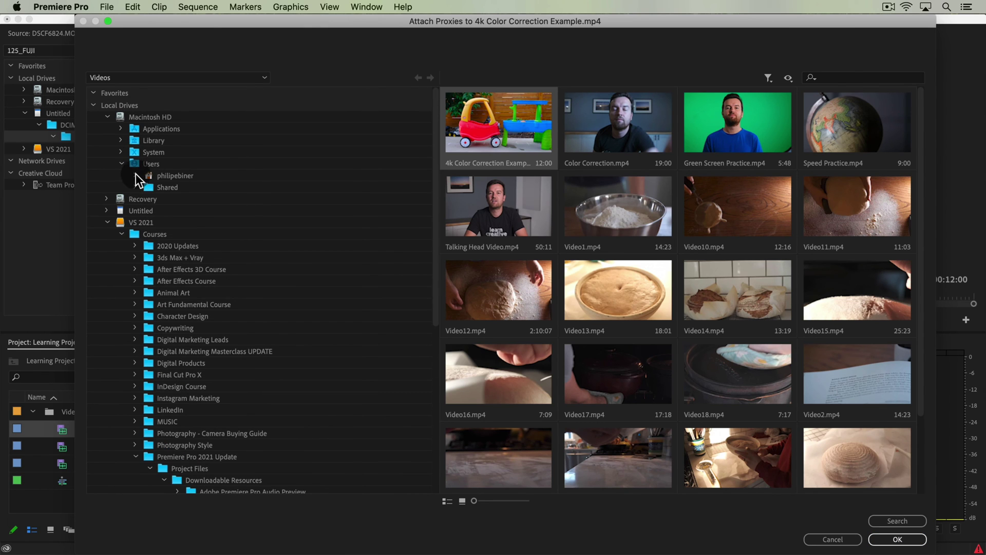
click(137, 176)
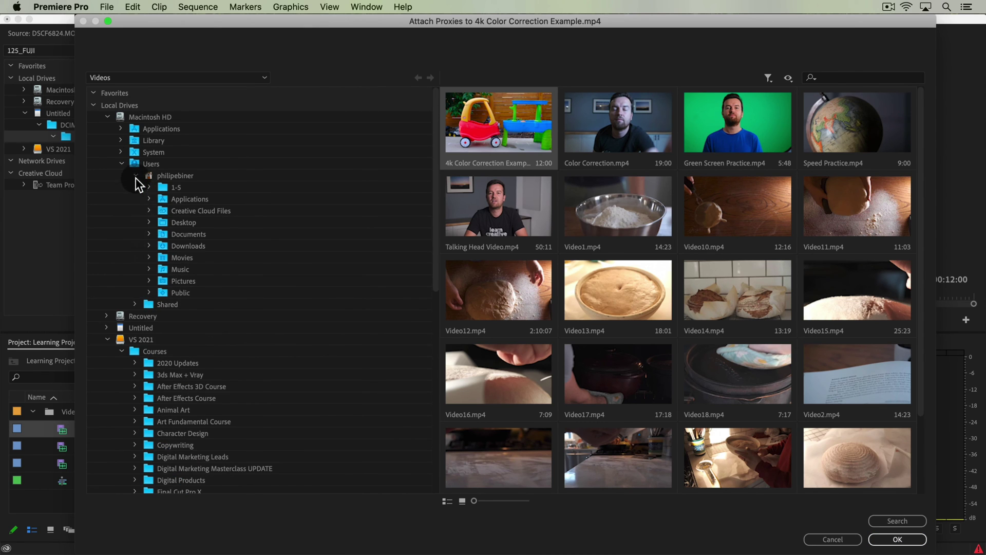
click(148, 222)
click(175, 257)
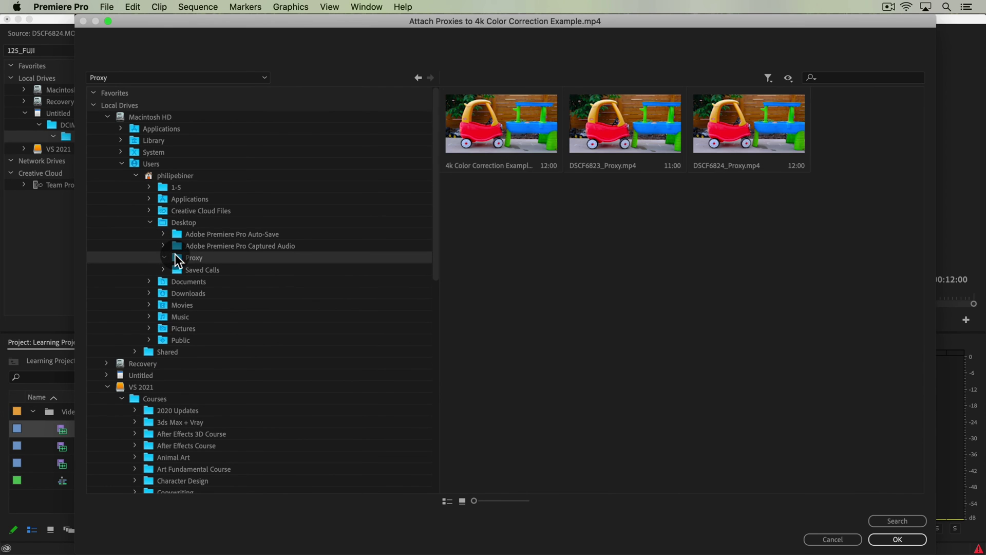
click(541, 144)
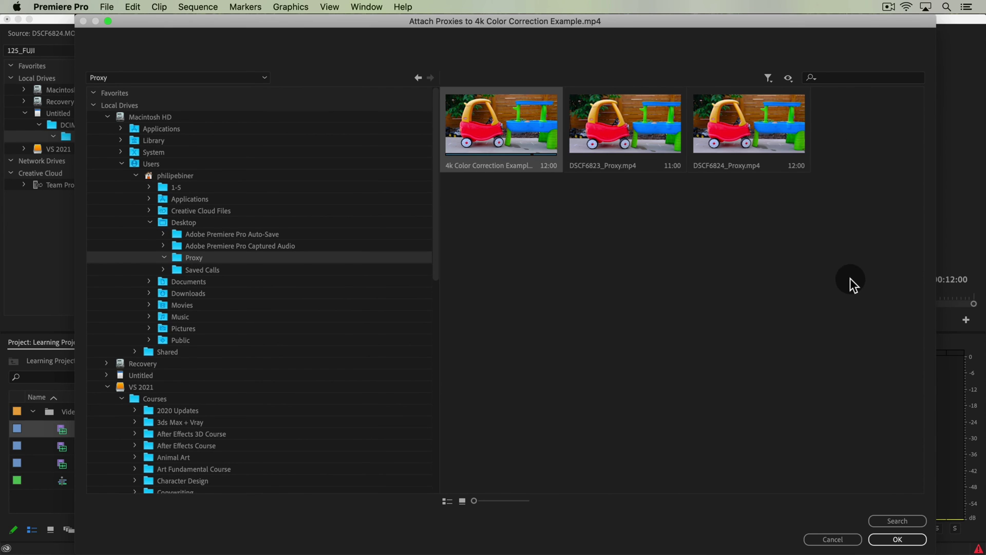
click(914, 540)
click(705, 447)
click(563, 443)
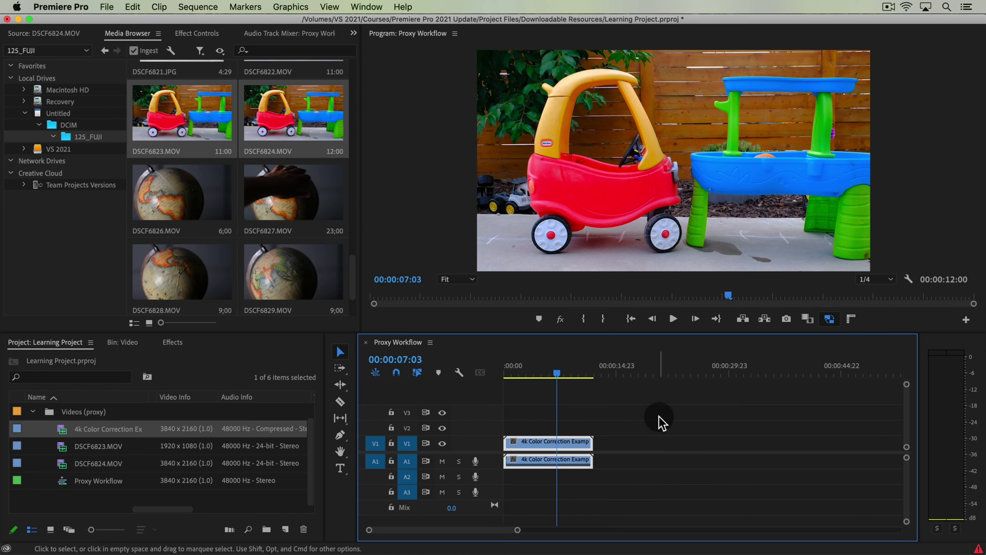
- Use Reconnect Full Resolution Media to relink the clip to 4k Color Correction Example.mp4 in Videos
right_click(57, 431)
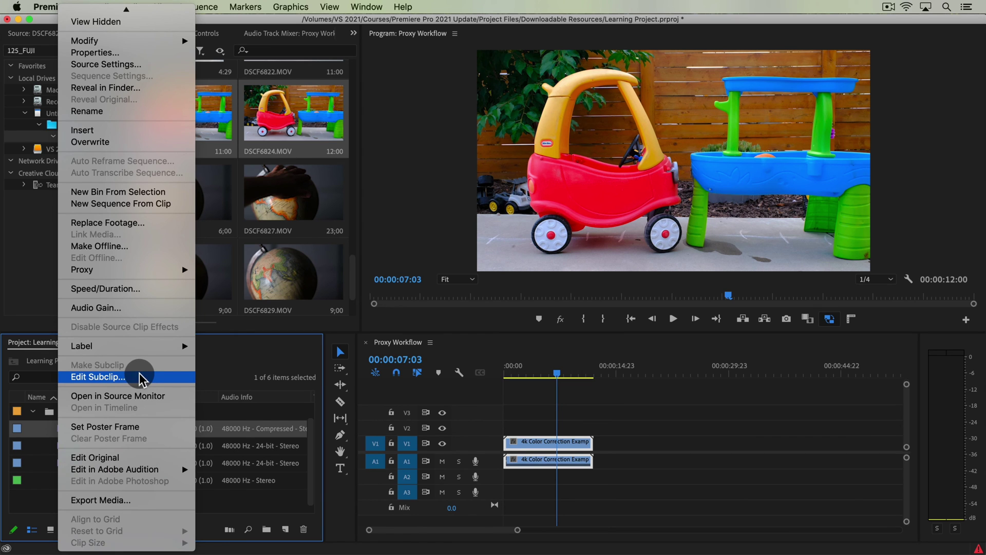
mouse_move(134, 464)
mouse_move(176, 270)
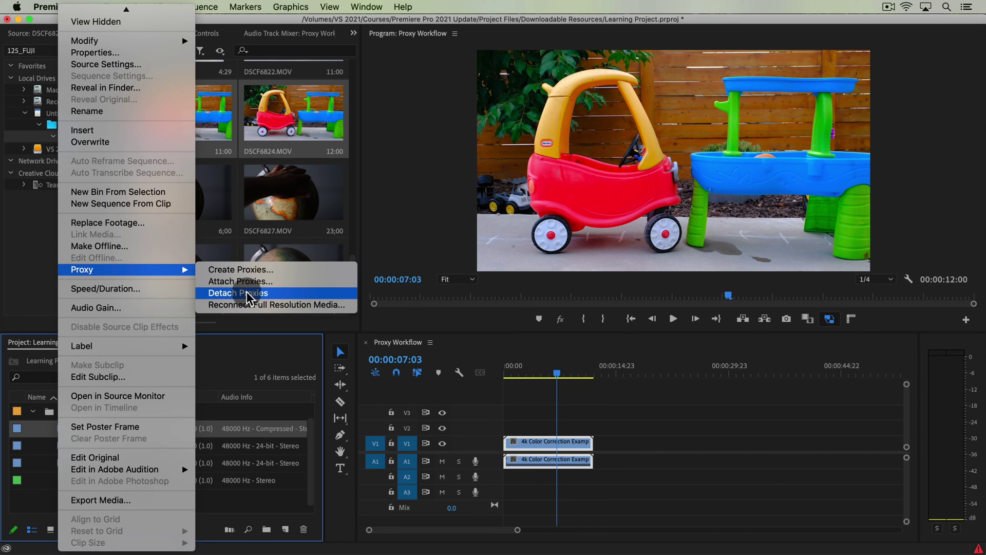
click(248, 304)
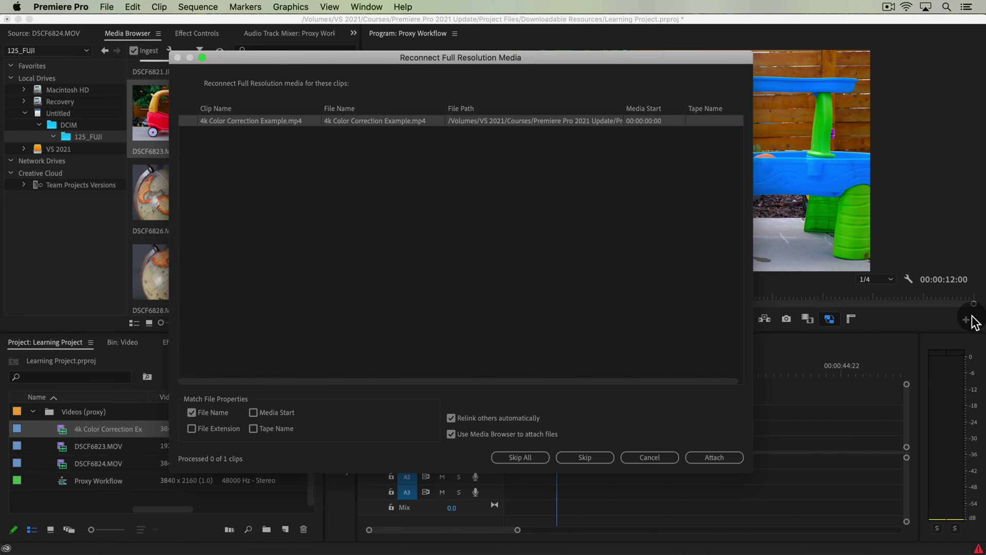
click(729, 458)
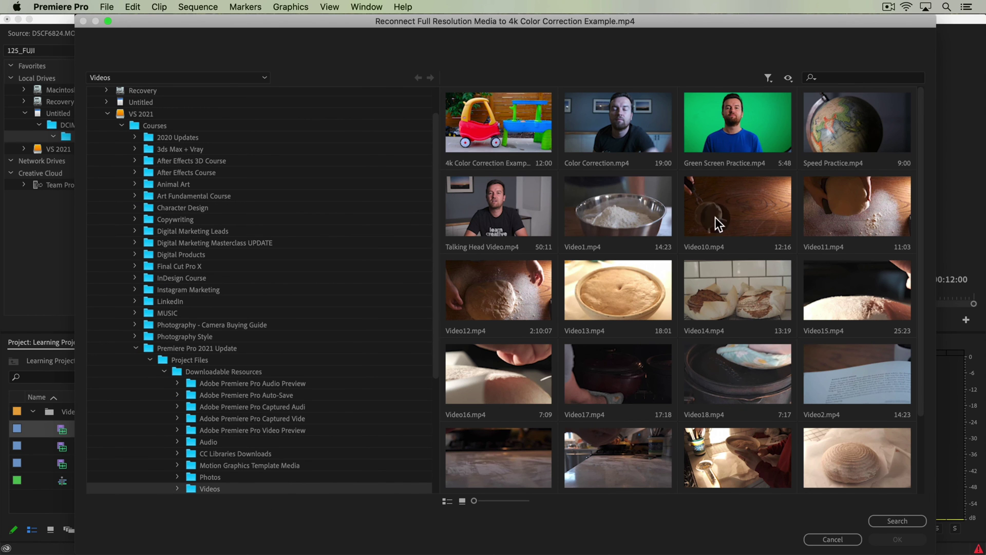
click(531, 141)
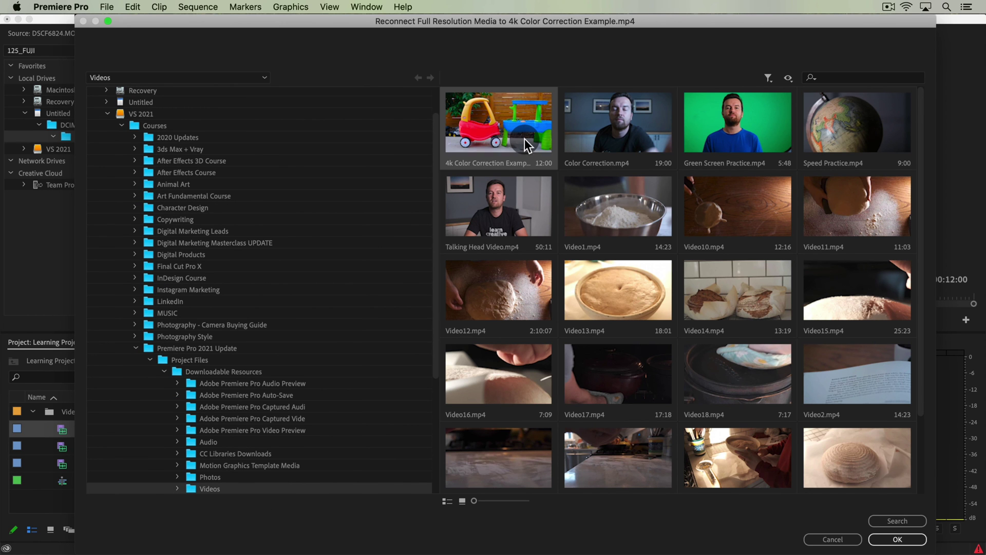
click(919, 539)
click(691, 401)
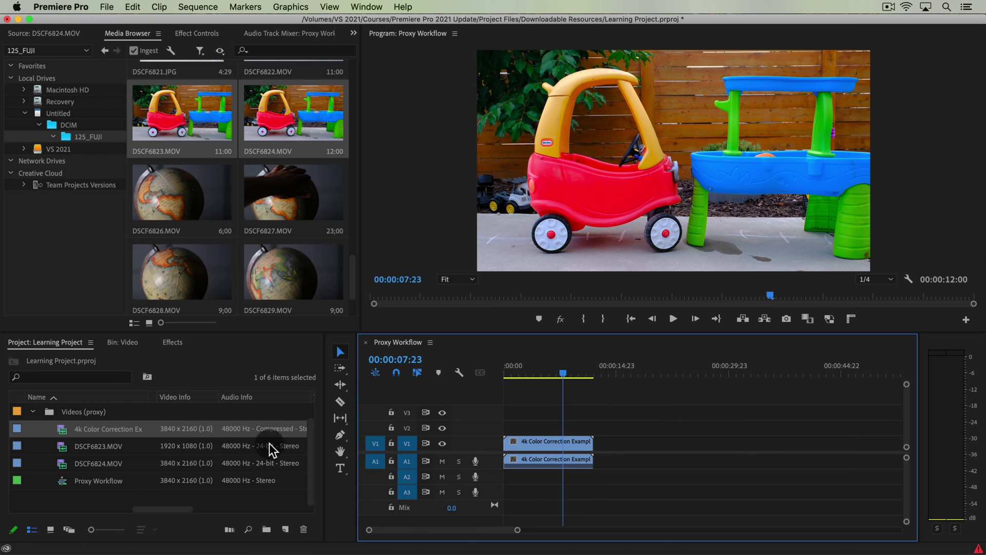
right_click(121, 431)
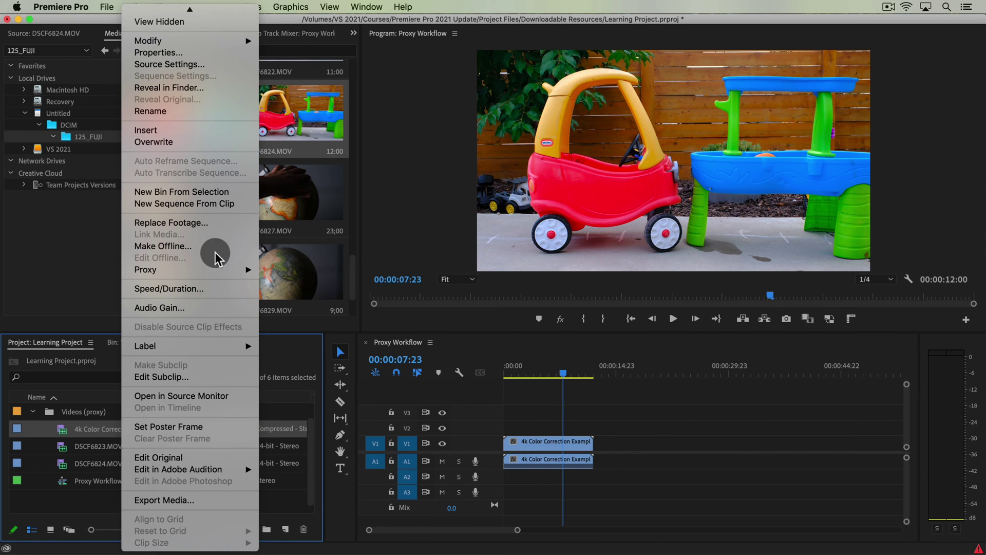
mouse_move(206, 274)
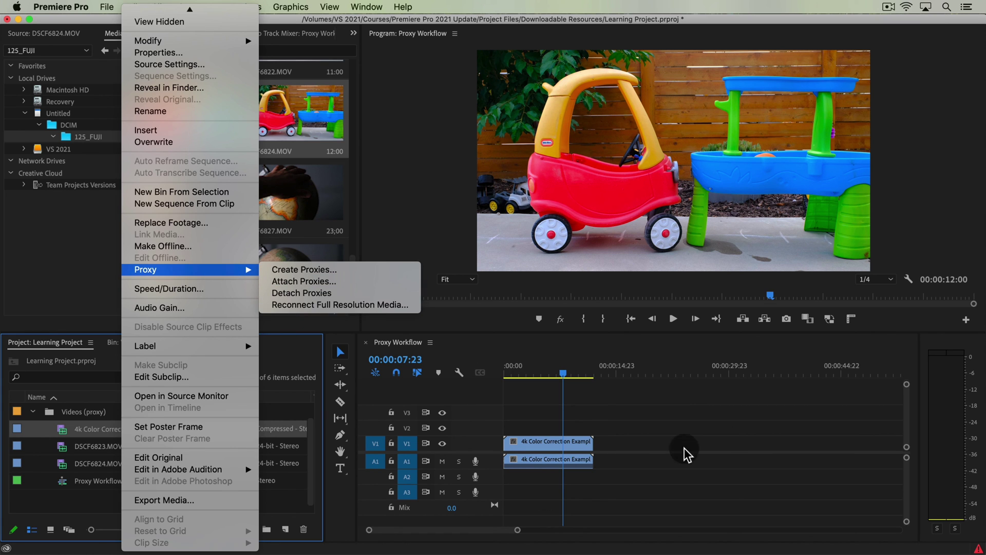
click(729, 431)
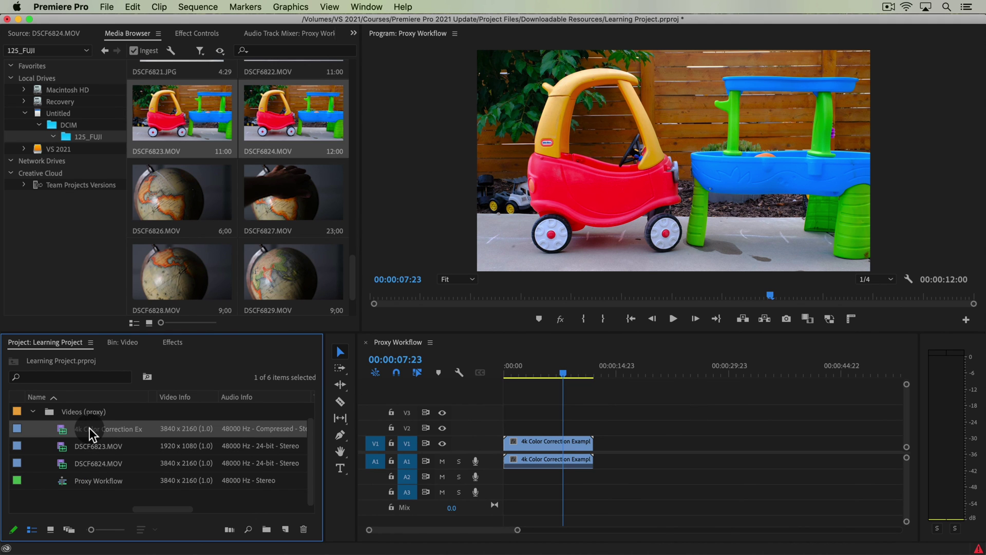
right_click(114, 430)
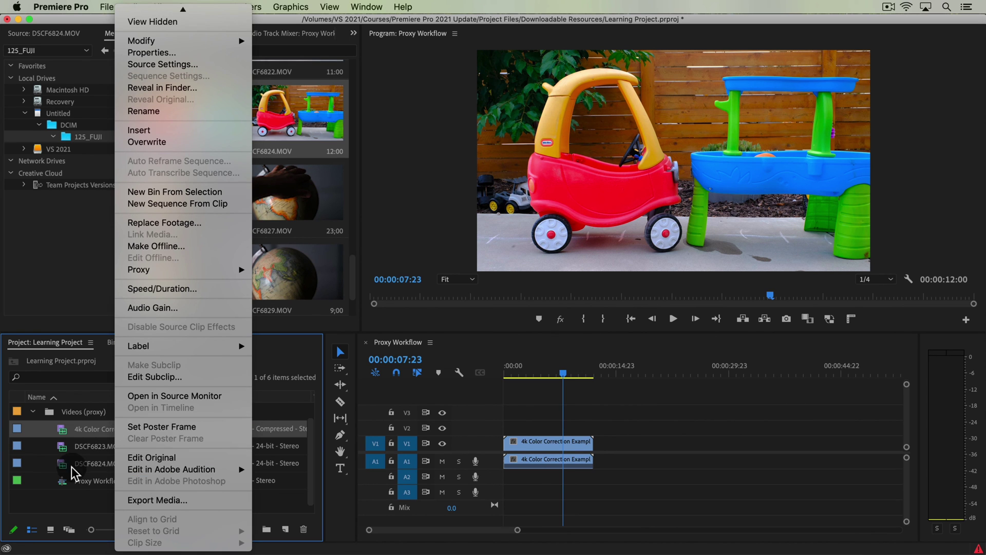
click(54, 490)
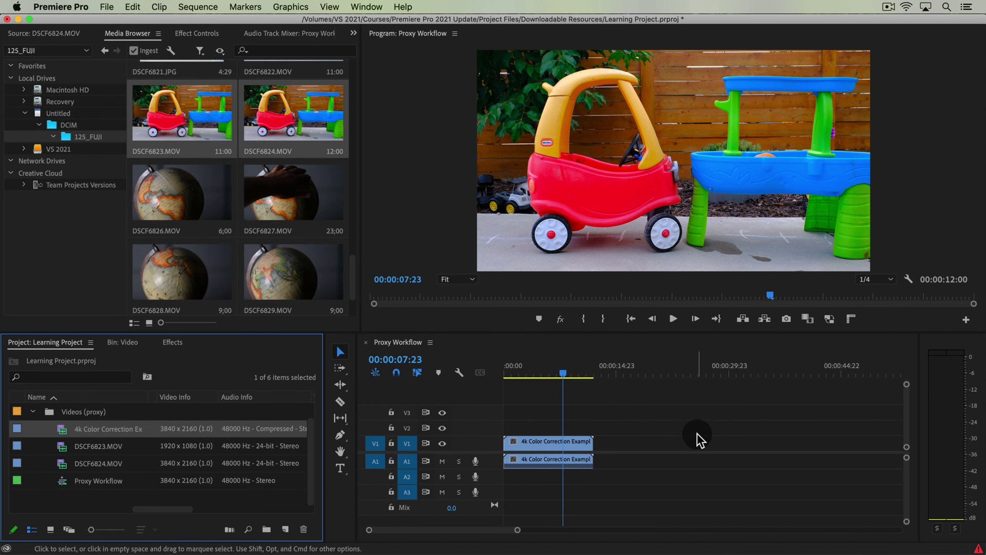